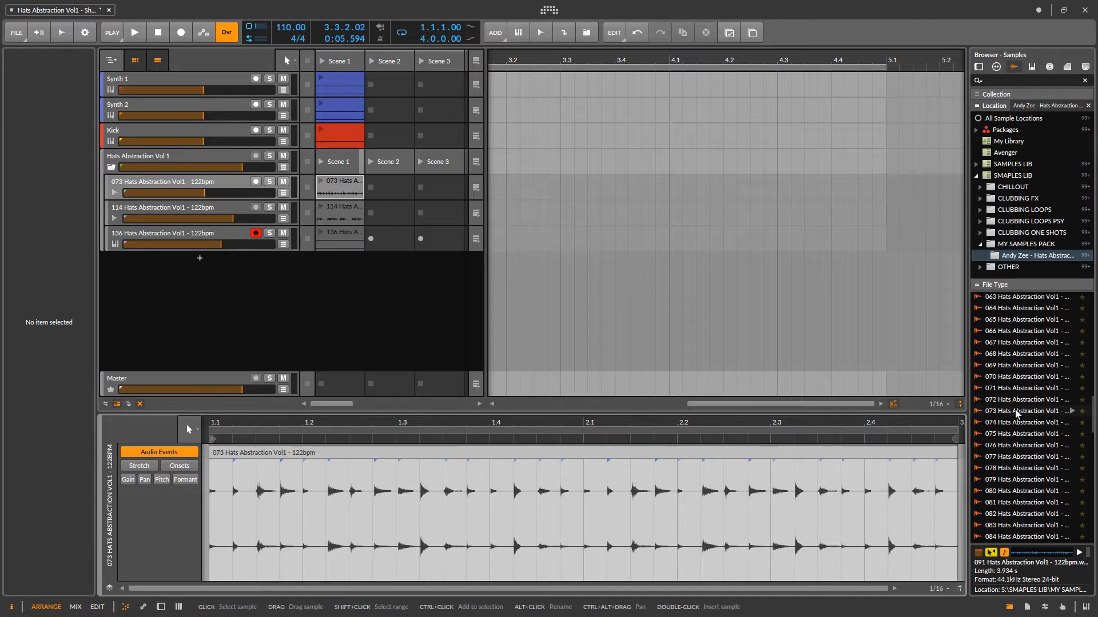
Audition the 073 and 114 Hats Abstraction samples and examine the cut audio events in the 114 clip
{"action": "left_click", "coordinate": [1071, 411]}
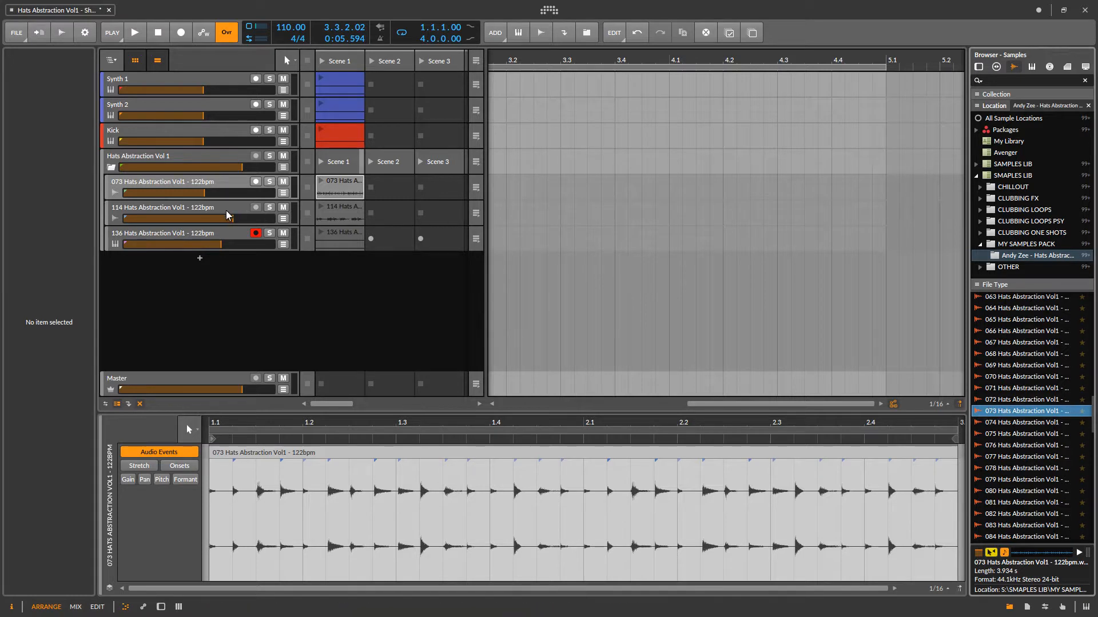
{"action": "left_click", "coordinate": [105, 204]}
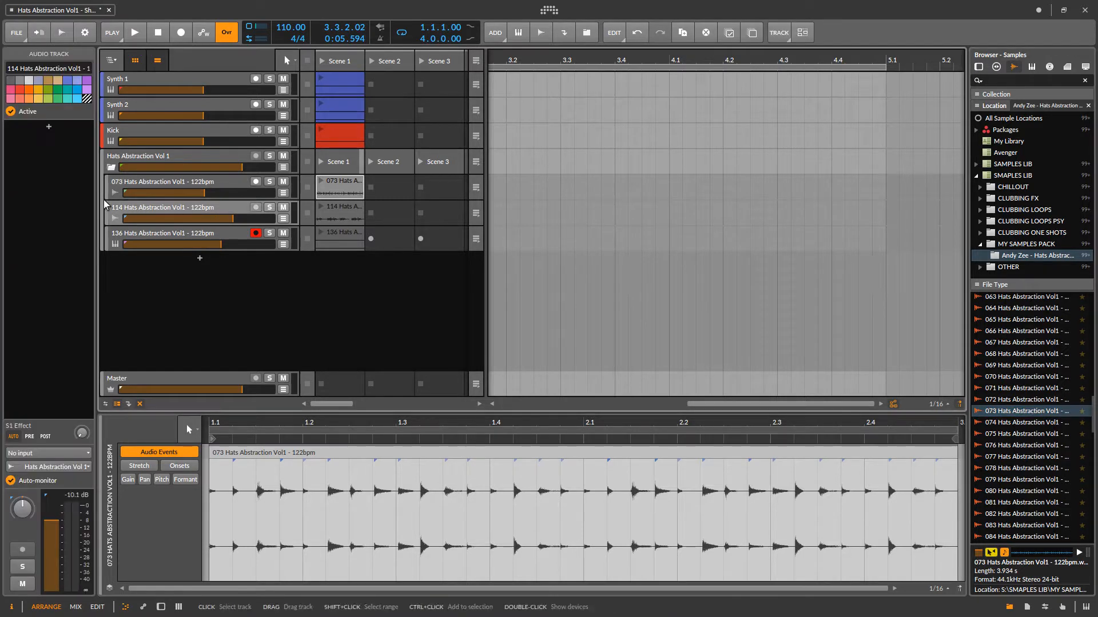
{"action": "left_click", "coordinate": [341, 212]}
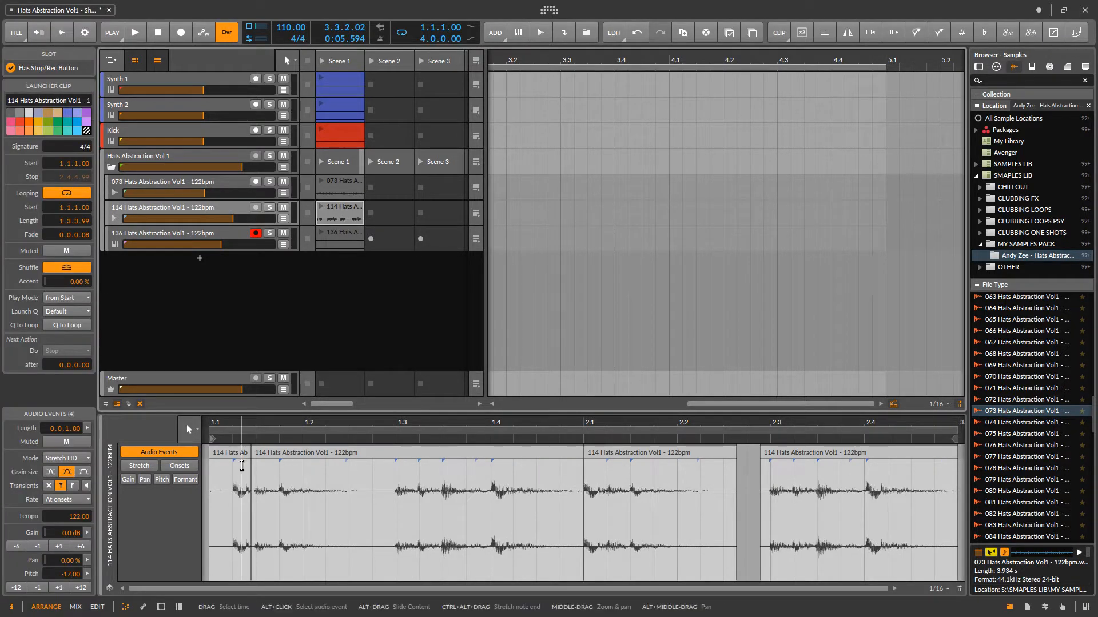
{"action": "left_click", "coordinate": [354, 455]}
{"action": "left_click", "coordinate": [642, 454]}
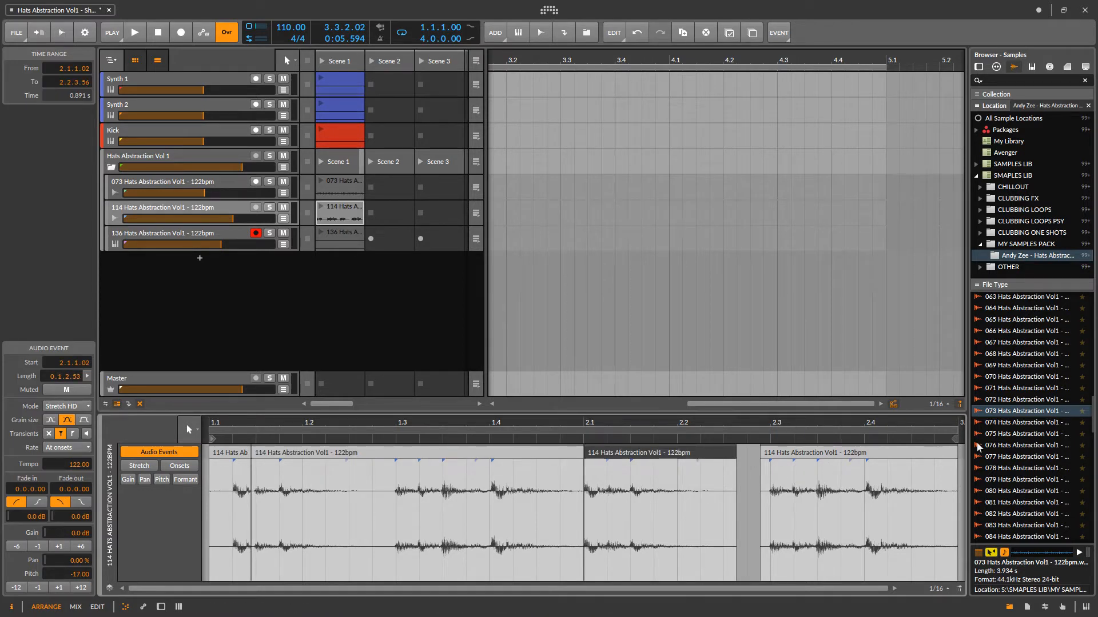
{"action": "scroll", "coordinate": [1006, 447], "scroll_direction": "down", "scroll_amount": 6}
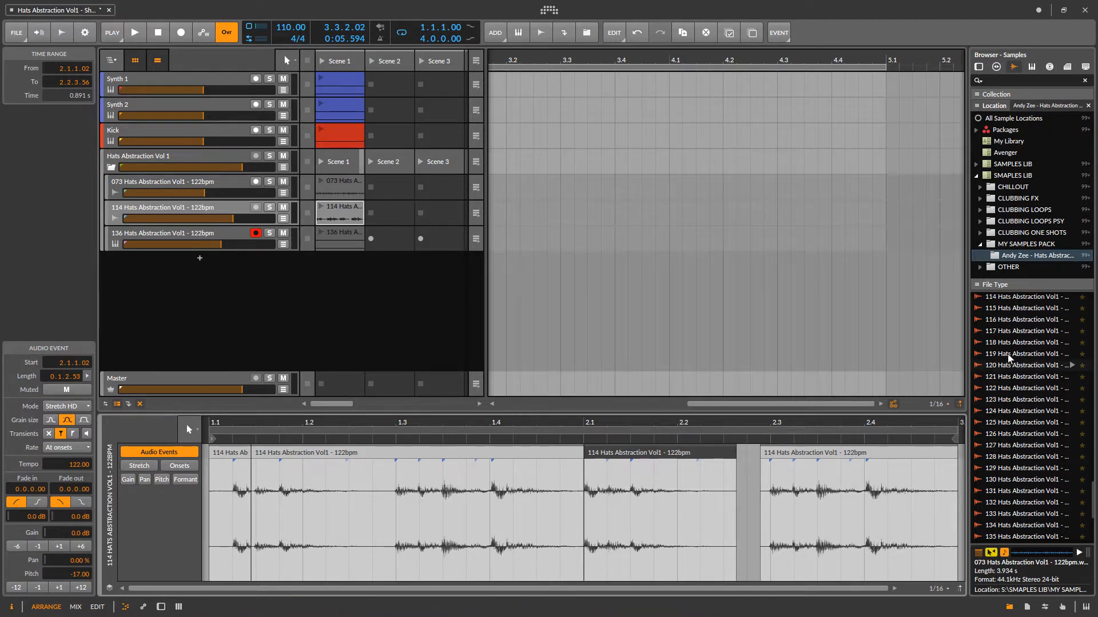
{"action": "left_click", "coordinate": [1004, 301]}
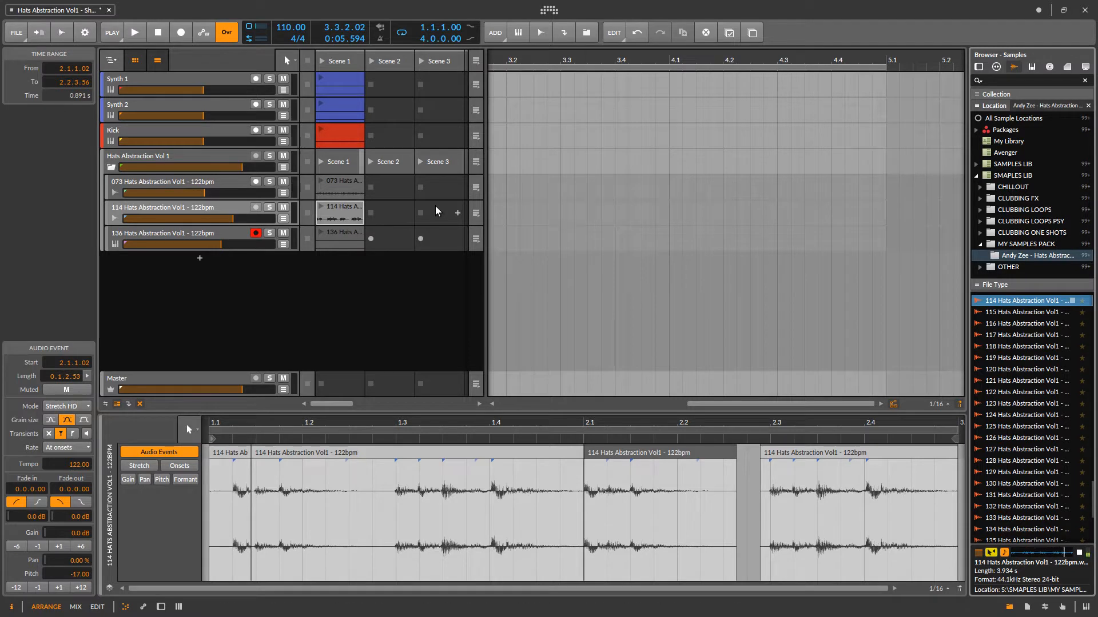
Examine the 136 track's note clip and its Sampler and Reverb devices, and audition the original 136 sample
{"action": "left_click", "coordinate": [225, 235]}
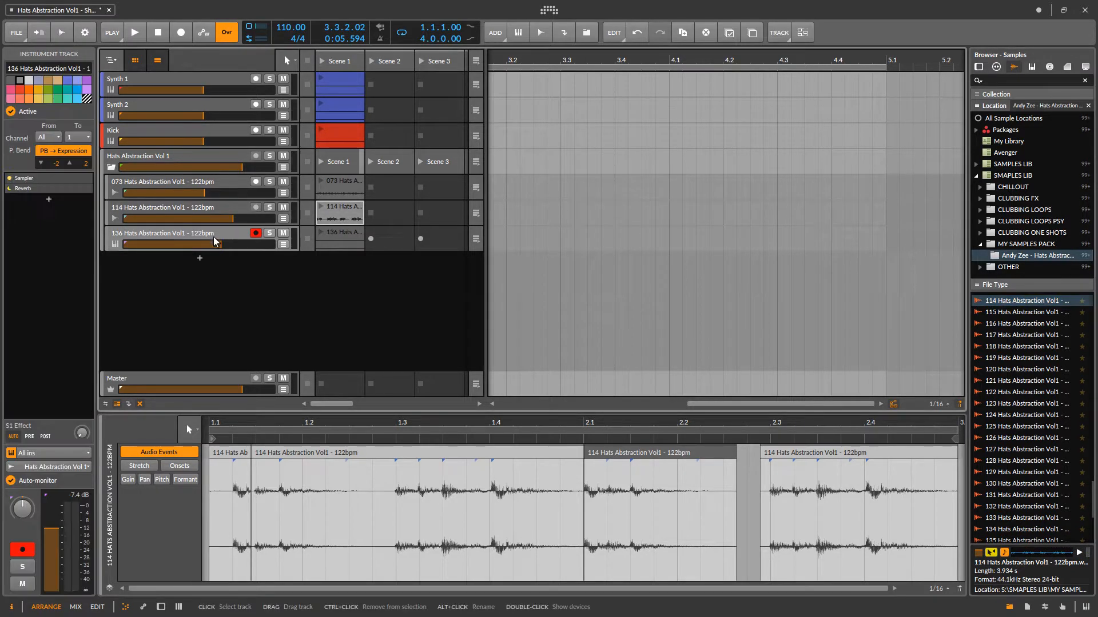
{"action": "left_click", "coordinate": [350, 238]}
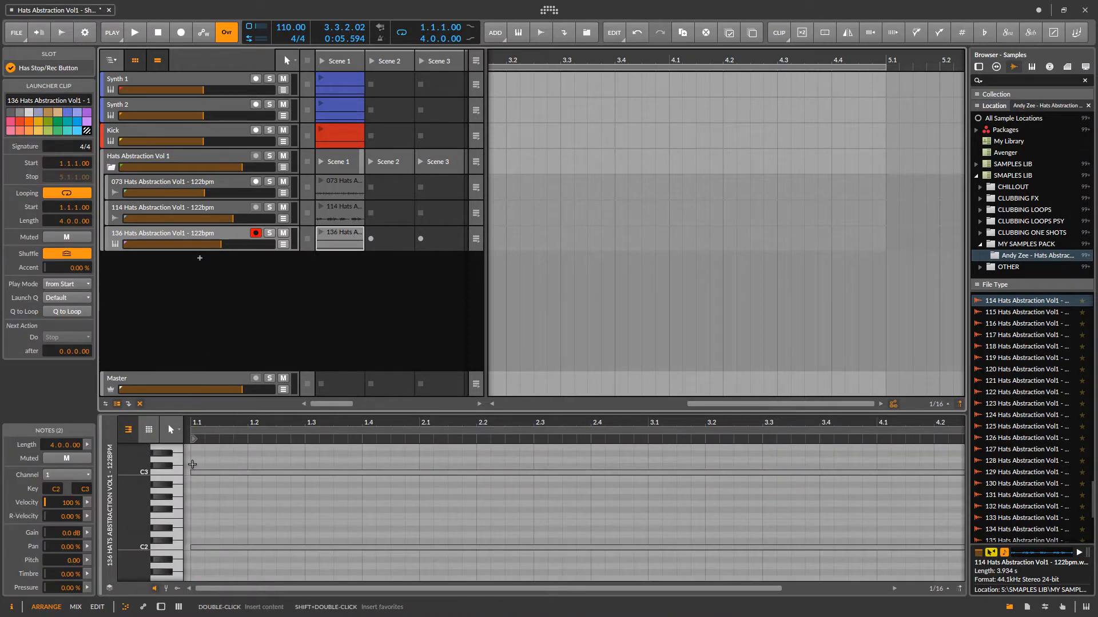
{"action": "left_click", "coordinate": [161, 608]}
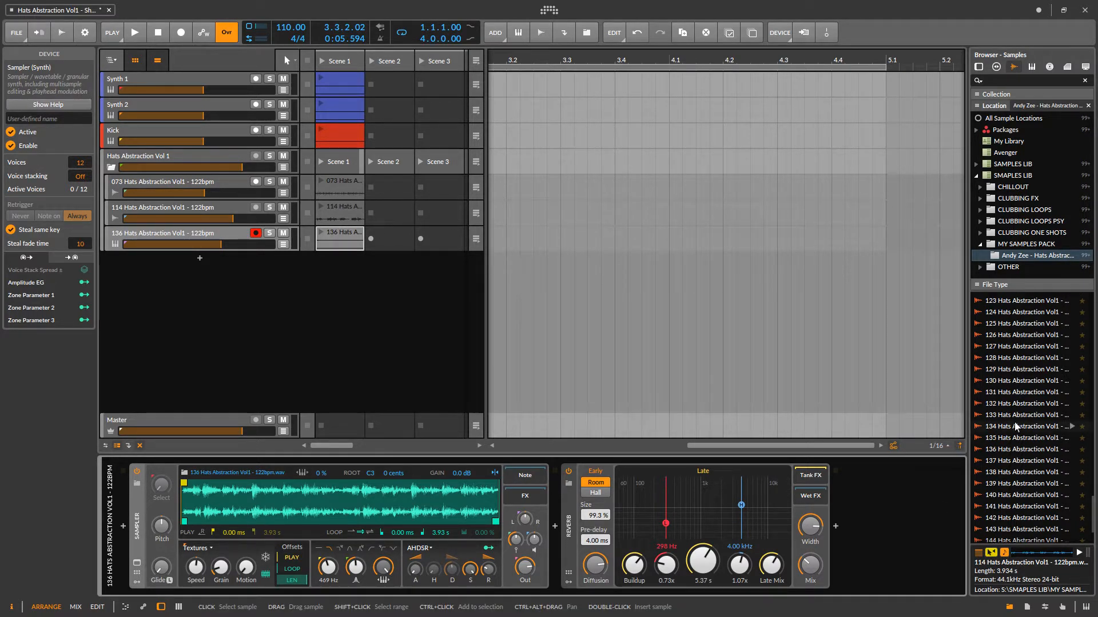
{"action": "scroll", "coordinate": [1005, 452], "scroll_direction": "down", "scroll_amount": 1}
{"action": "left_click", "coordinate": [1005, 450]}
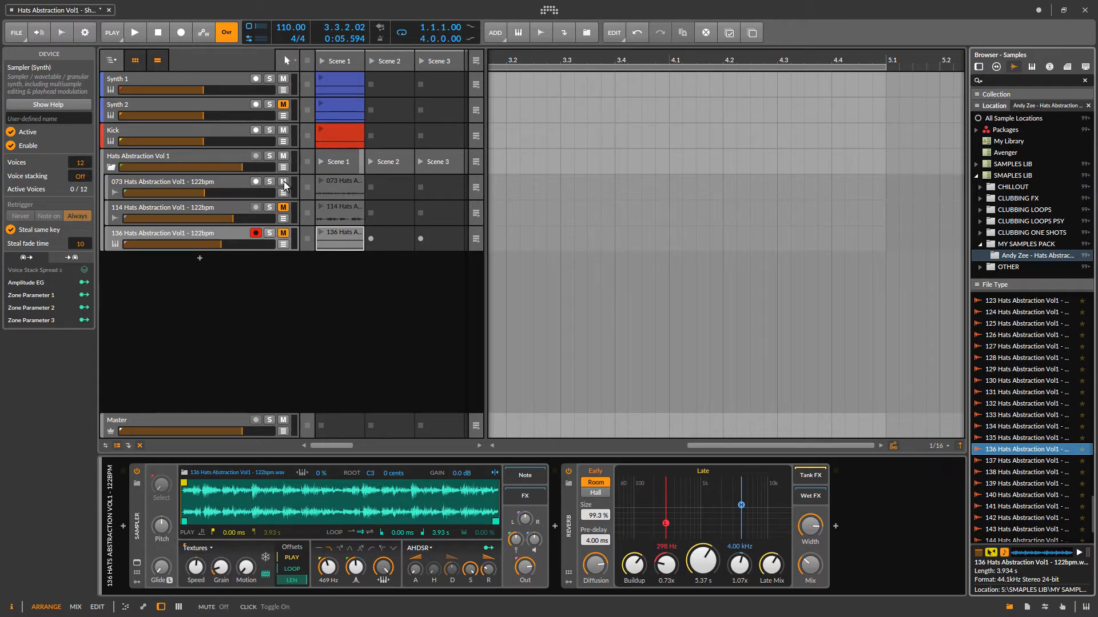
Launch Scene 1 and unmute the 073 Hats Abstraction track, leaving that track selected
{"action": "left_click", "coordinate": [321, 60]}
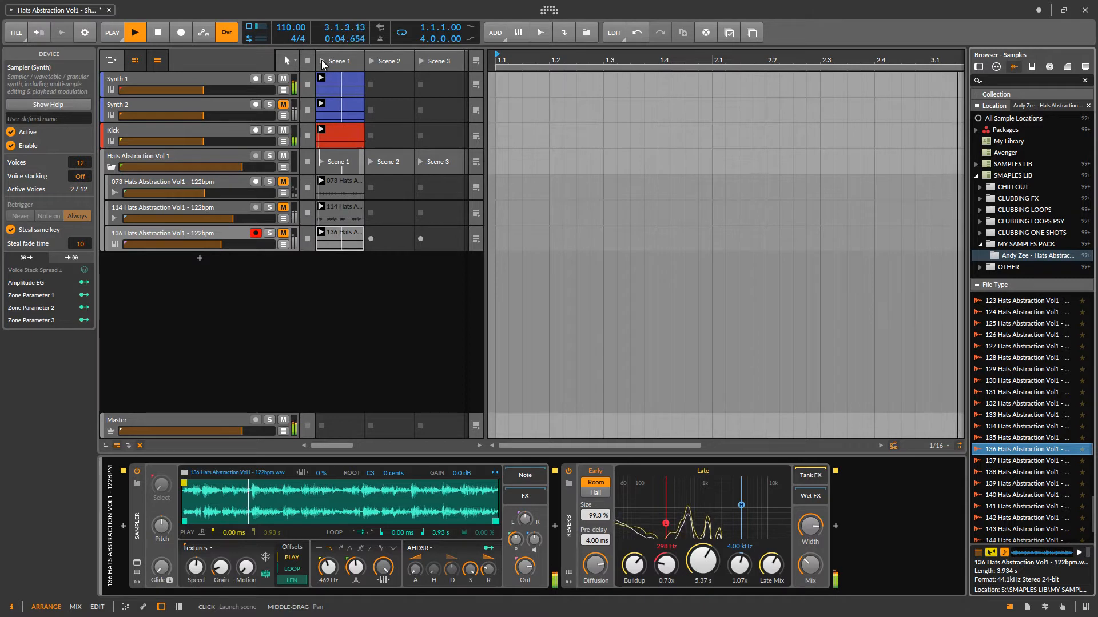
{"action": "left_click", "coordinate": [284, 184]}
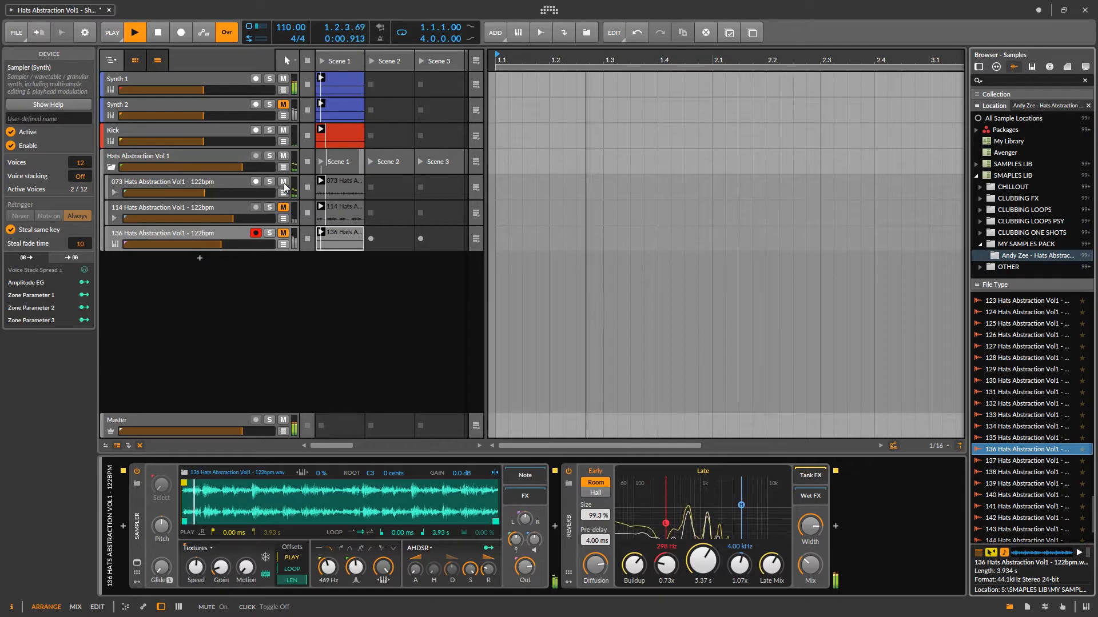
{"action": "left_click", "coordinate": [218, 182]}
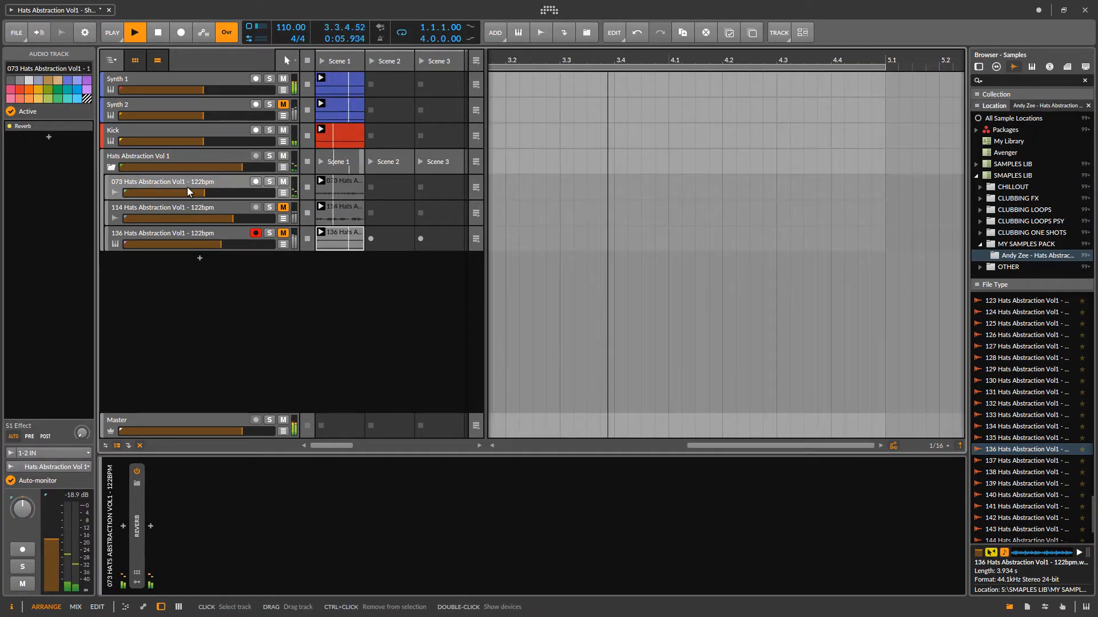
Open the 114 Hats Abstraction clip in the detail editor and unmute its track
{"action": "left_click", "coordinate": [206, 211]}
{"action": "left_click", "coordinate": [321, 208]}
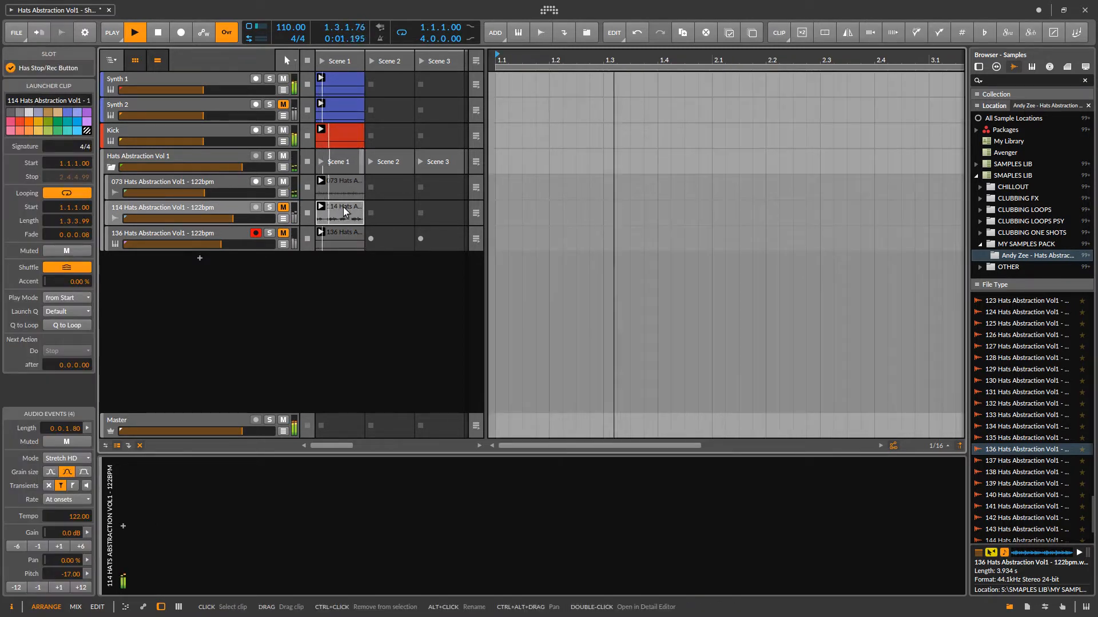
{"action": "double_click", "coordinate": [343, 208]}
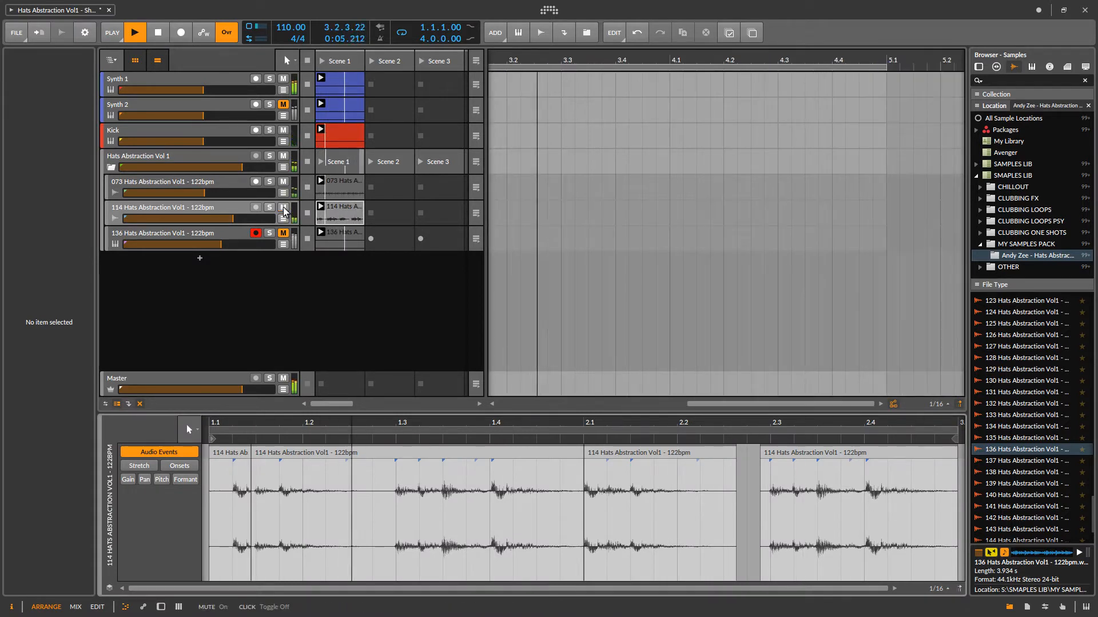
Unmute the 136 Hats Abstraction track with its devices shown and relaunch Scene 1 so its clip plays too
{"action": "left_click", "coordinate": [308, 239]}
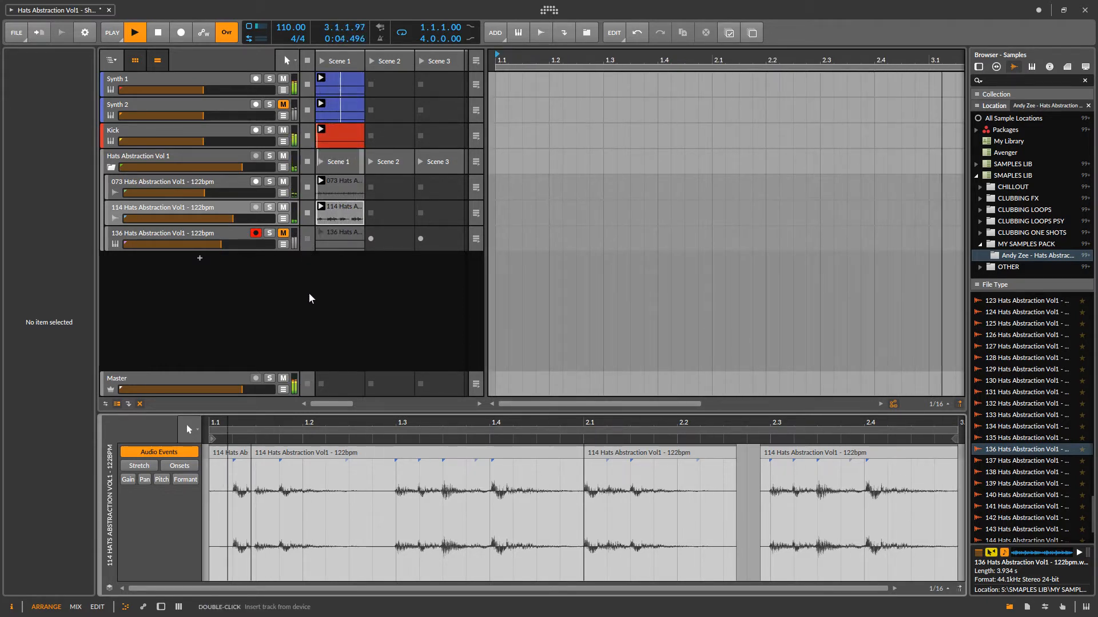
{"action": "left_click", "coordinate": [284, 234]}
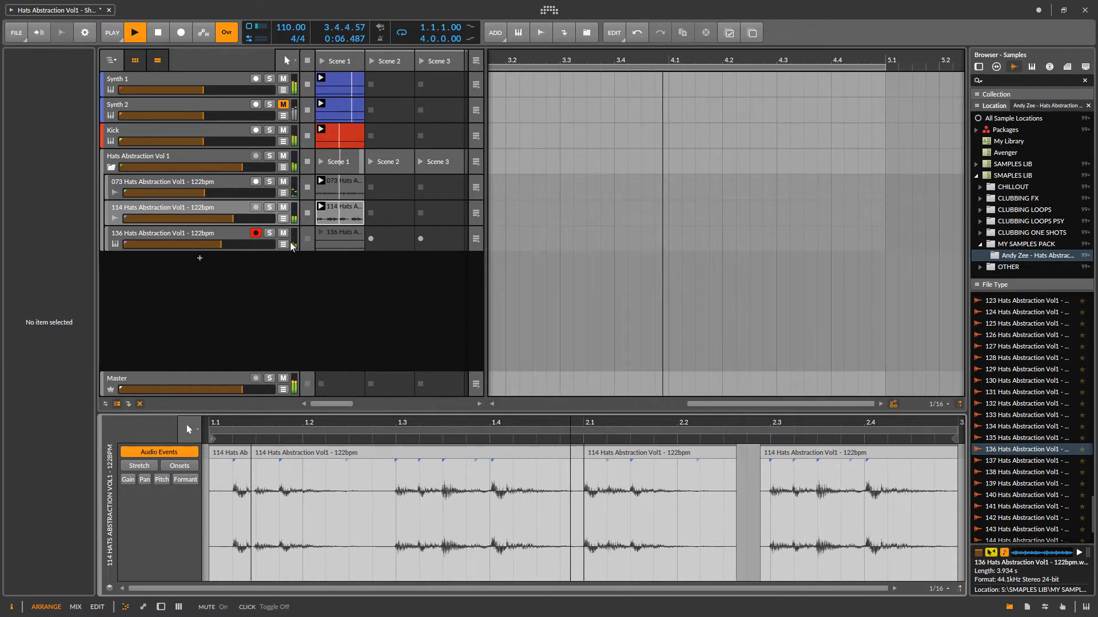
{"action": "left_click", "coordinate": [204, 234]}
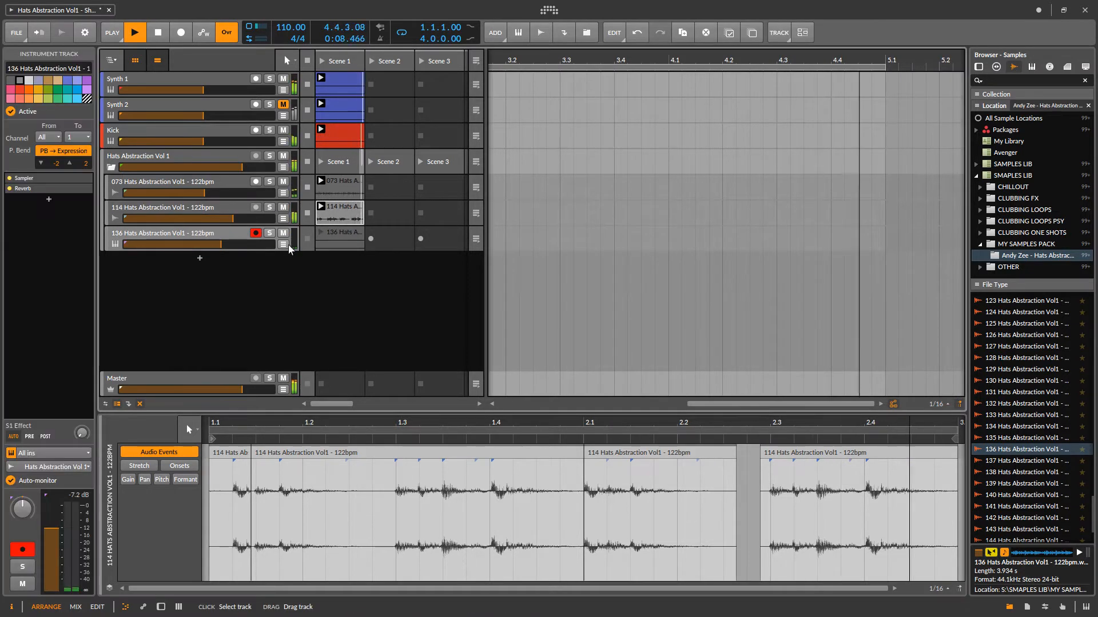
{"action": "left_click", "coordinate": [165, 607]}
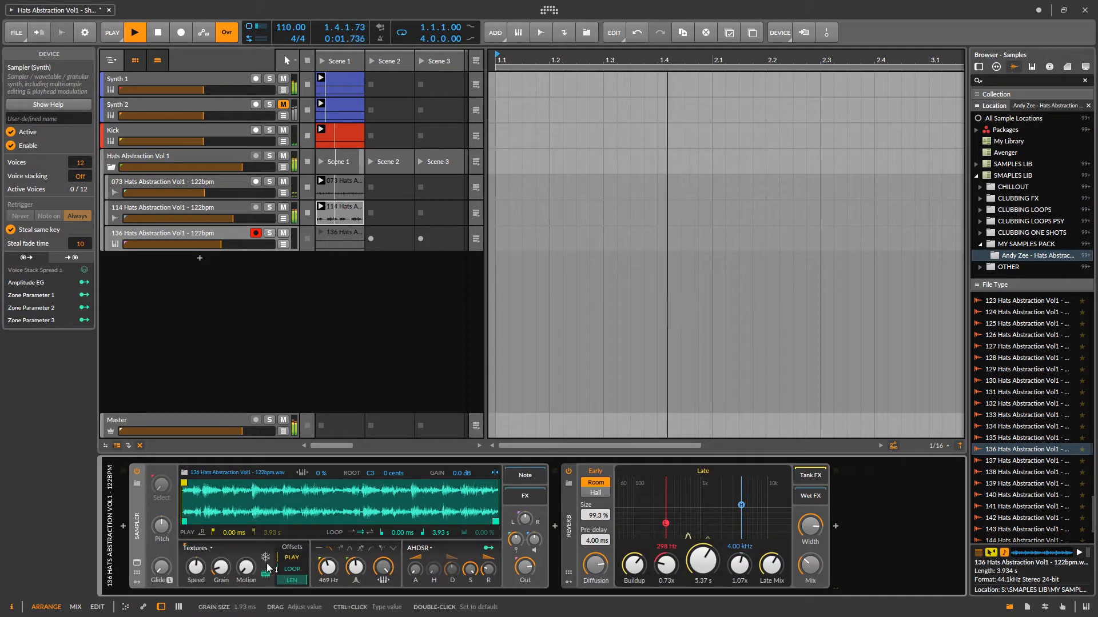
{"action": "left_click", "coordinate": [307, 61]}
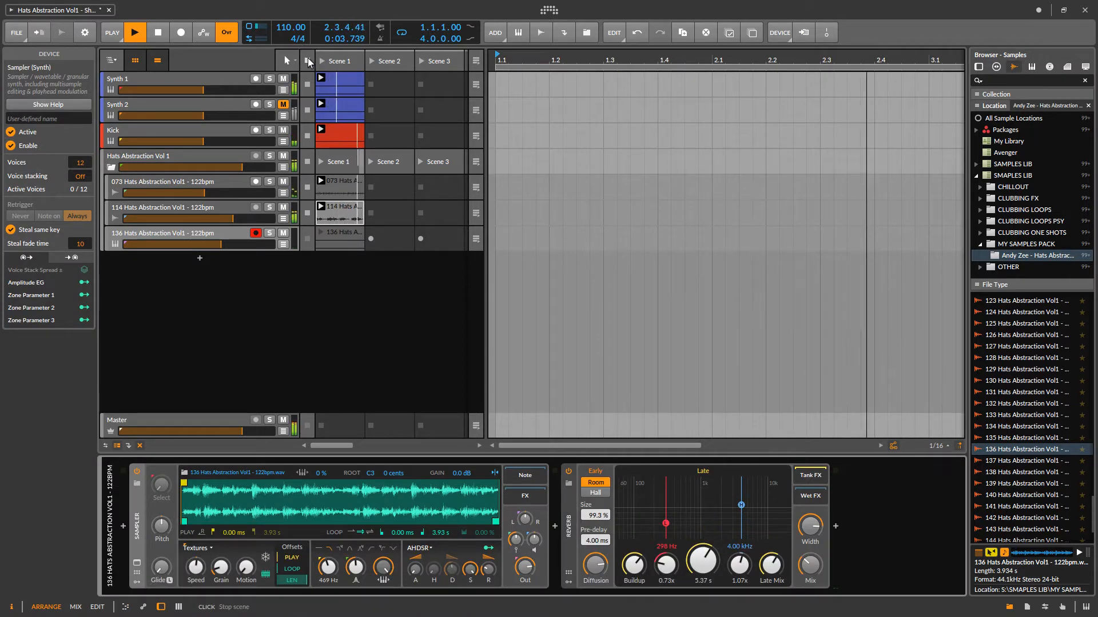
{"action": "left_click", "coordinate": [321, 61]}
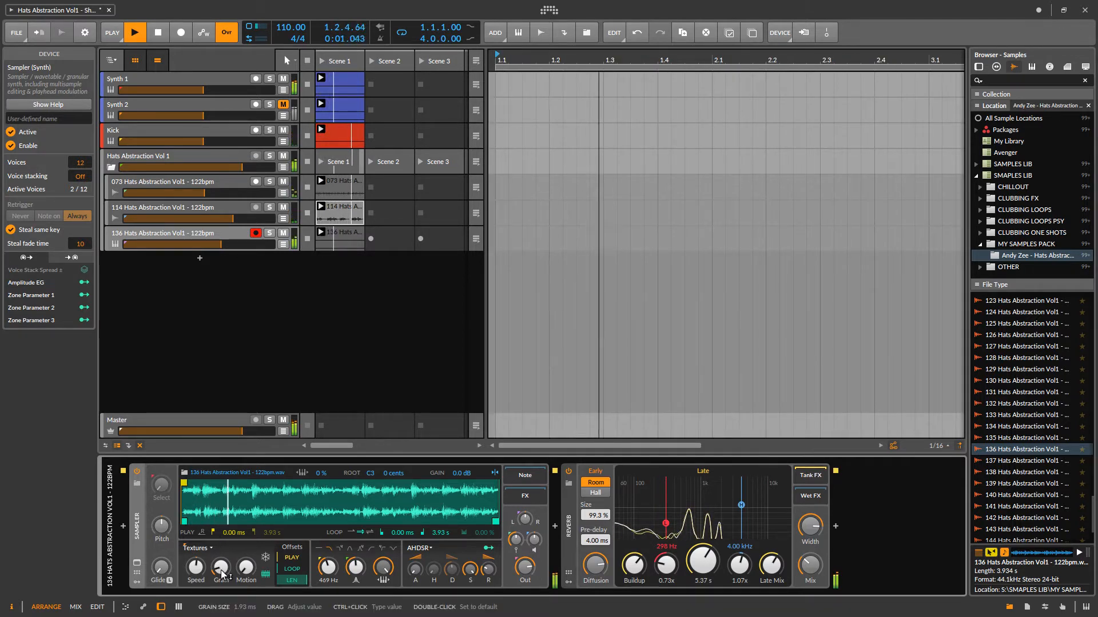
Try a 7% loop length on the 136 track's Sampler with 130% speed and a 683 Hz filter frequency
{"action": "left_click_drag", "start_coordinate": [219, 570], "coordinate": [195, 570]}
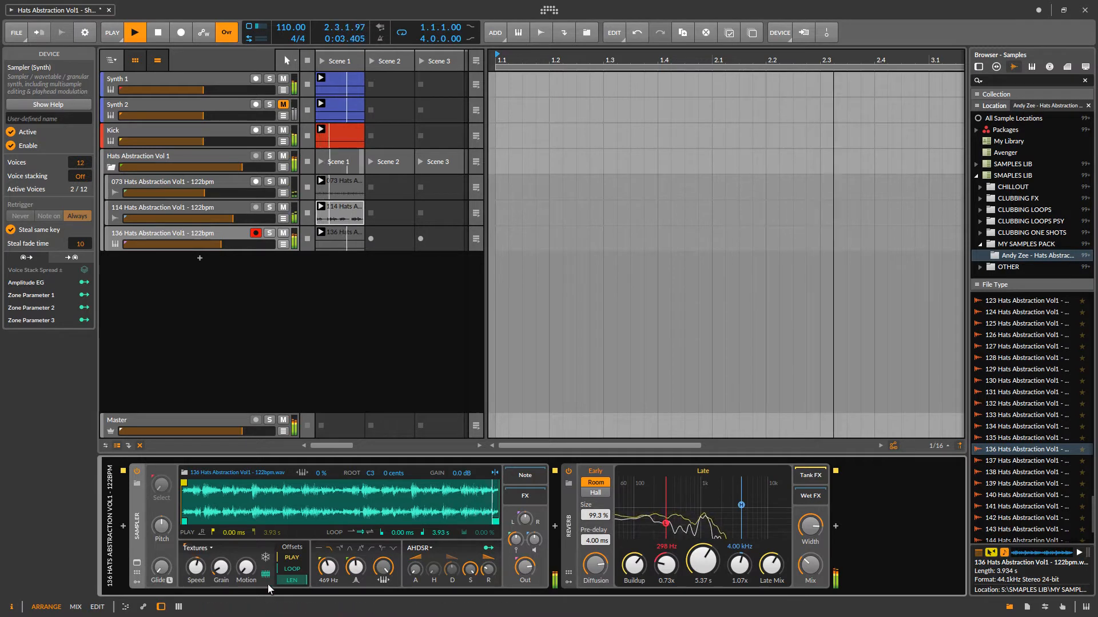
{"action": "left_click_drag", "start_coordinate": [292, 580], "coordinate": [291, 601]}
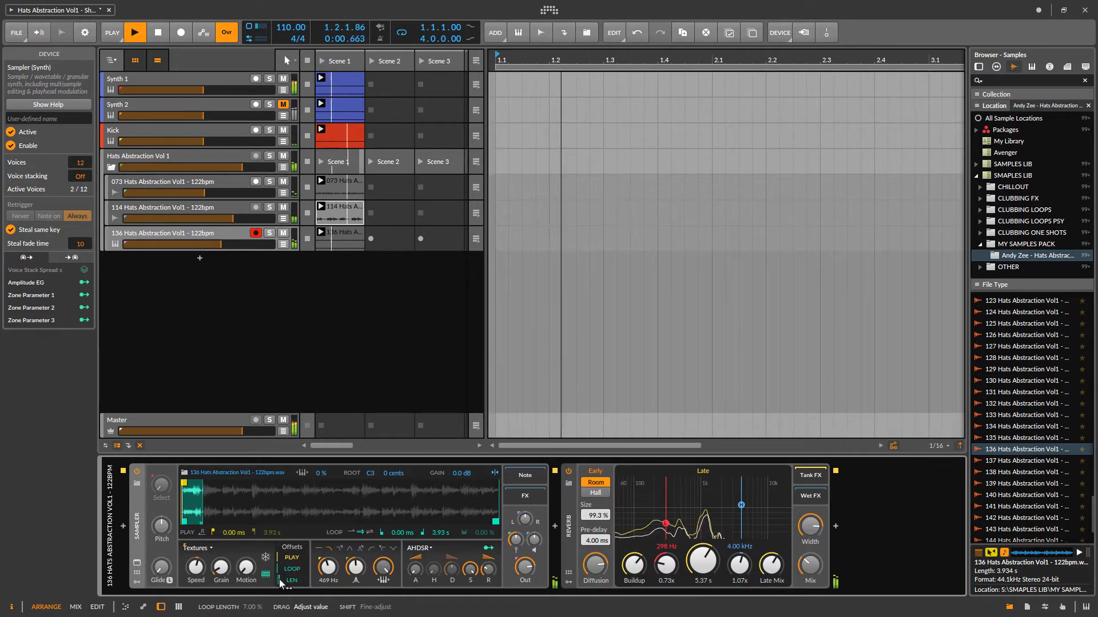
{"action": "left_click_drag", "start_coordinate": [195, 567], "coordinate": [195, 567]}
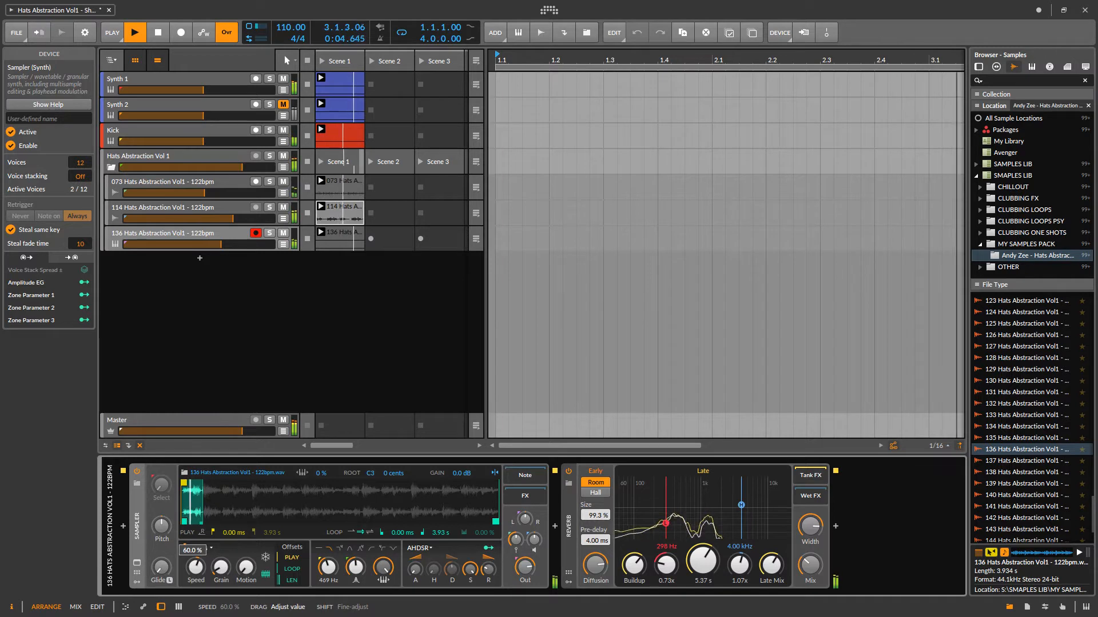
{"action": "left_click_drag", "start_coordinate": [195, 567], "coordinate": [195, 566]}
{"action": "left_click_drag", "start_coordinate": [328, 567], "coordinate": [328, 561]}
{"action": "left_click_drag", "start_coordinate": [195, 567], "coordinate": [195, 557]}
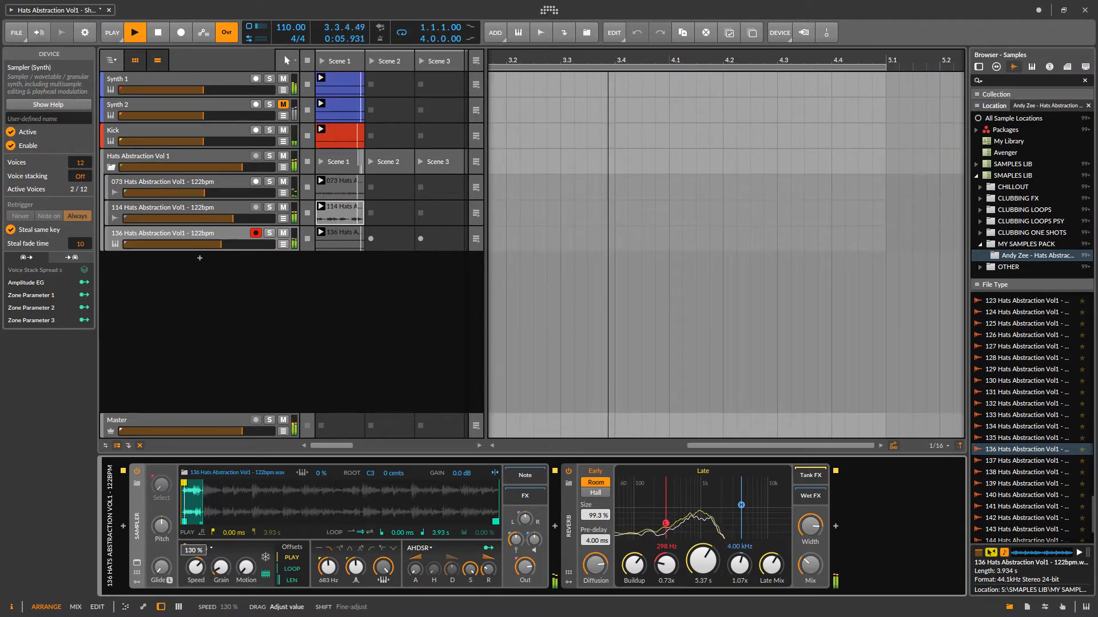
Try a Sampler speed of 267%, sweep the filter frequency to 1.25 kHz and down to 228 Hz, and stop the scene
{"action": "mouse_move", "coordinate": [221, 567]}
{"action": "left_click_drag", "start_coordinate": [221, 566], "coordinate": [196, 548]}
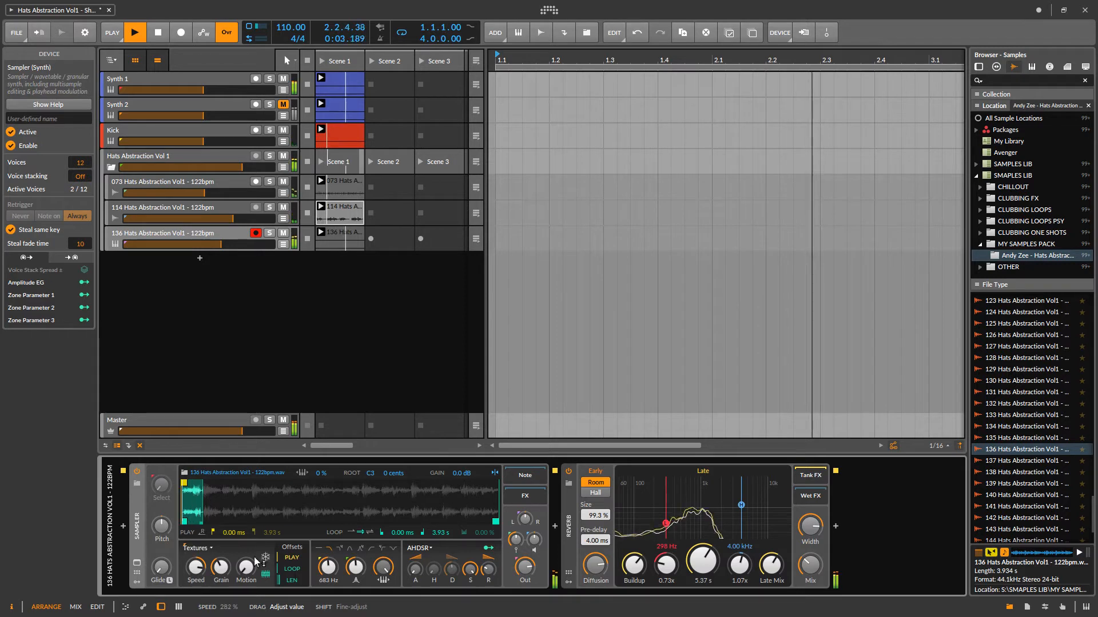
{"action": "left_click_drag", "start_coordinate": [328, 567], "coordinate": [327, 558]}
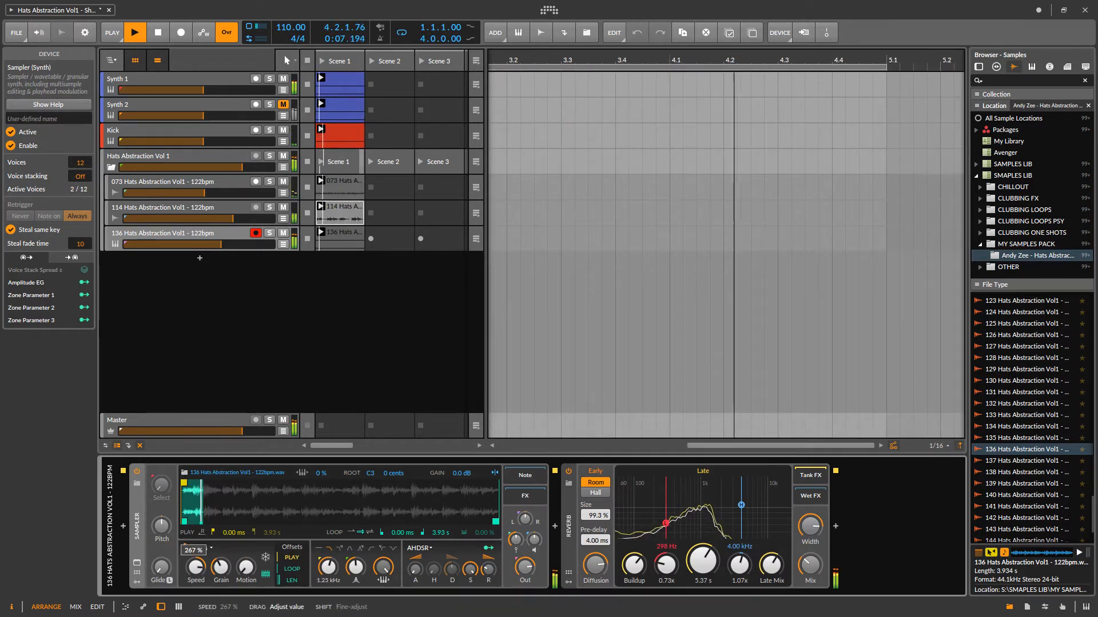
{"action": "left_click_drag", "start_coordinate": [328, 558], "coordinate": [327, 583]}
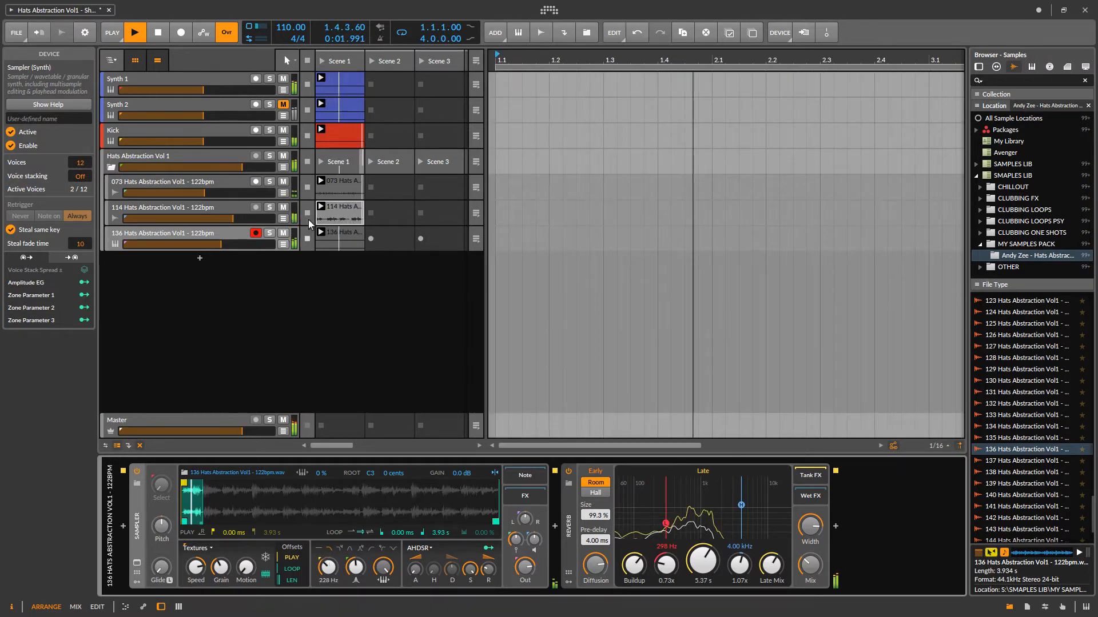
{"action": "left_click", "coordinate": [308, 62]}
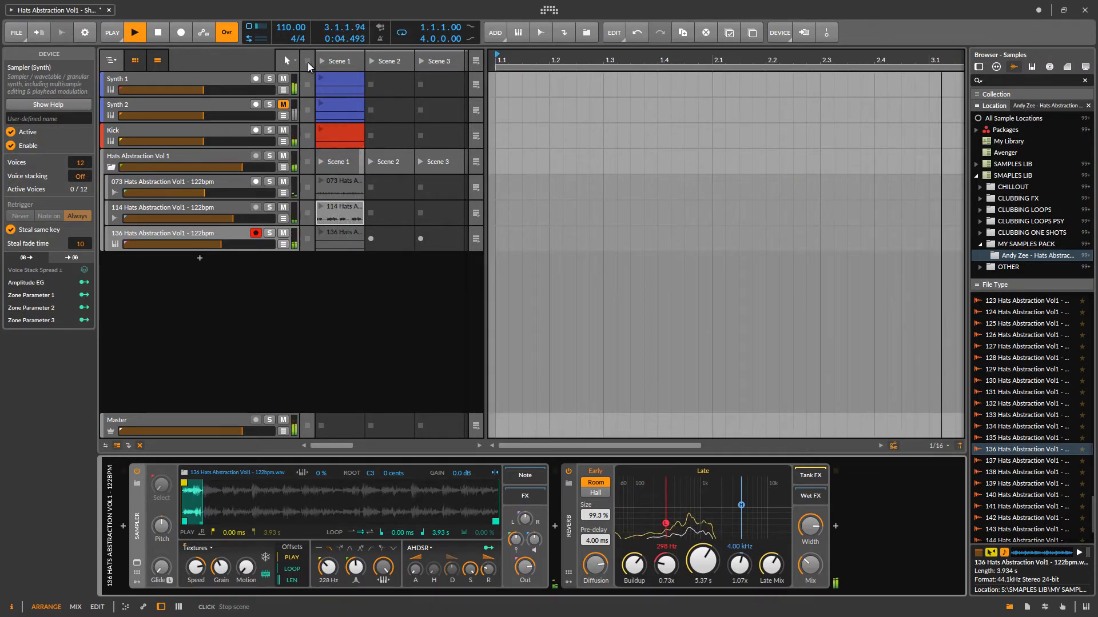
Set the Sampler's filter frequency to 469 Hz and its speed to 106%, and relaunch Scene 1
{"action": "mouse_move", "coordinate": [221, 567]}
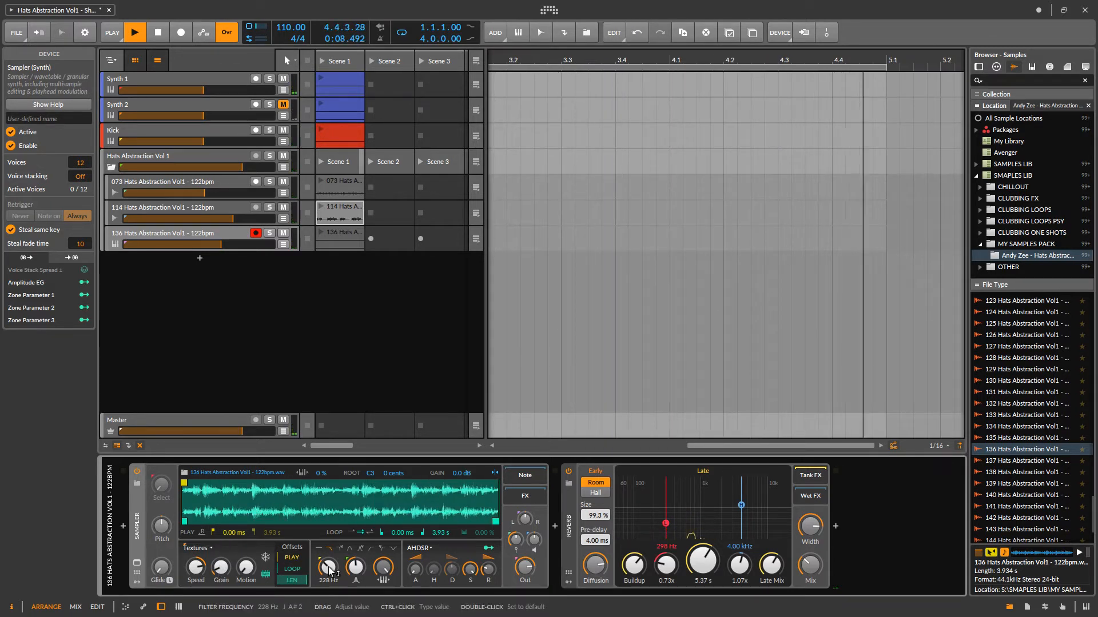
{"action": "left_click_drag", "start_coordinate": [329, 570], "coordinate": [329, 558]}
{"action": "left_click_drag", "start_coordinate": [196, 567], "coordinate": [196, 573]}
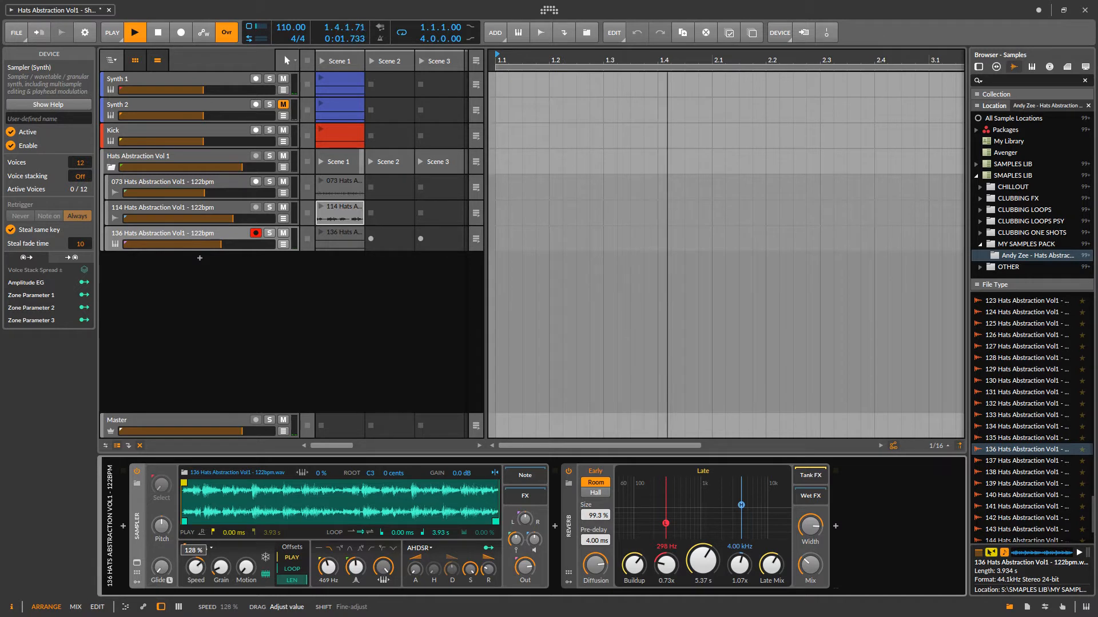
{"action": "left_click", "coordinate": [319, 61]}
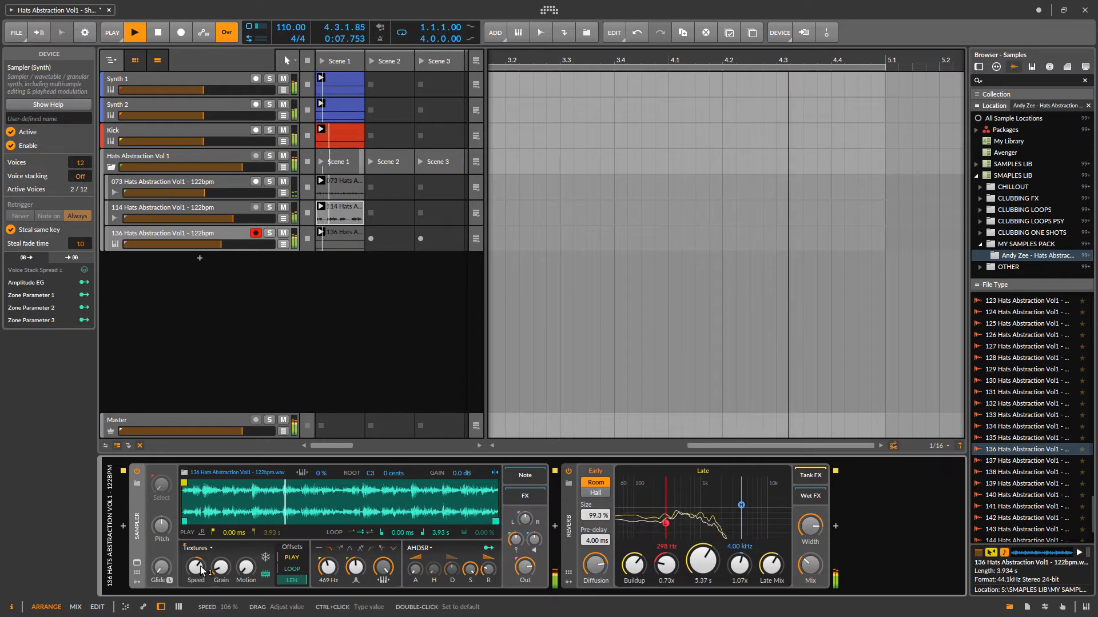
Adjust the Sampler's speed with the filter frequency at 744 Hz, and lower the 136 track's volume
{"action": "left_click_drag", "start_coordinate": [195, 567], "coordinate": [196, 586]}
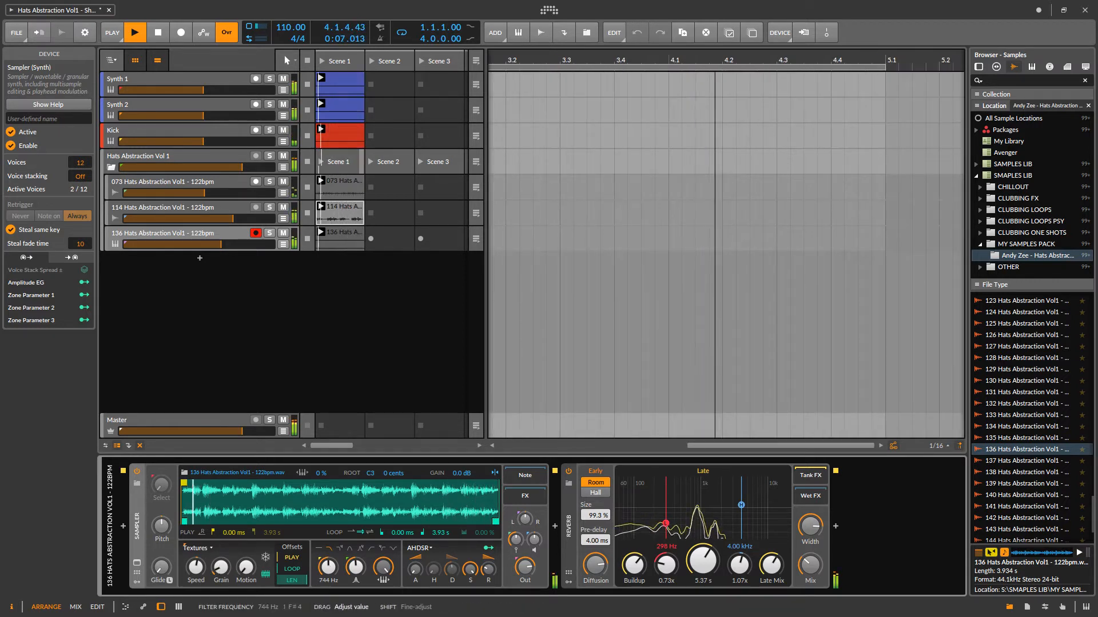
{"action": "mouse_move", "coordinate": [220, 569]}
{"action": "left_mouse_down"}
{"action": "mouse_move", "coordinate": [220, 559]}
{"action": "mouse_move", "coordinate": [220, 569]}
{"action": "left_mouse_up"}
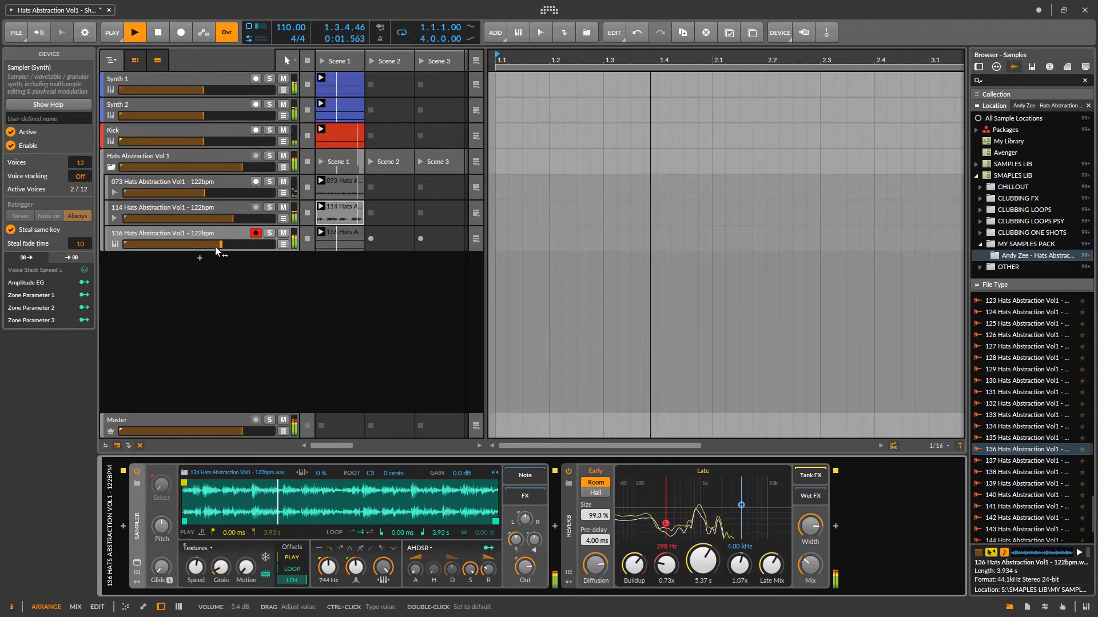
{"action": "left_click_drag", "start_coordinate": [218, 244], "coordinate": [200, 244]}
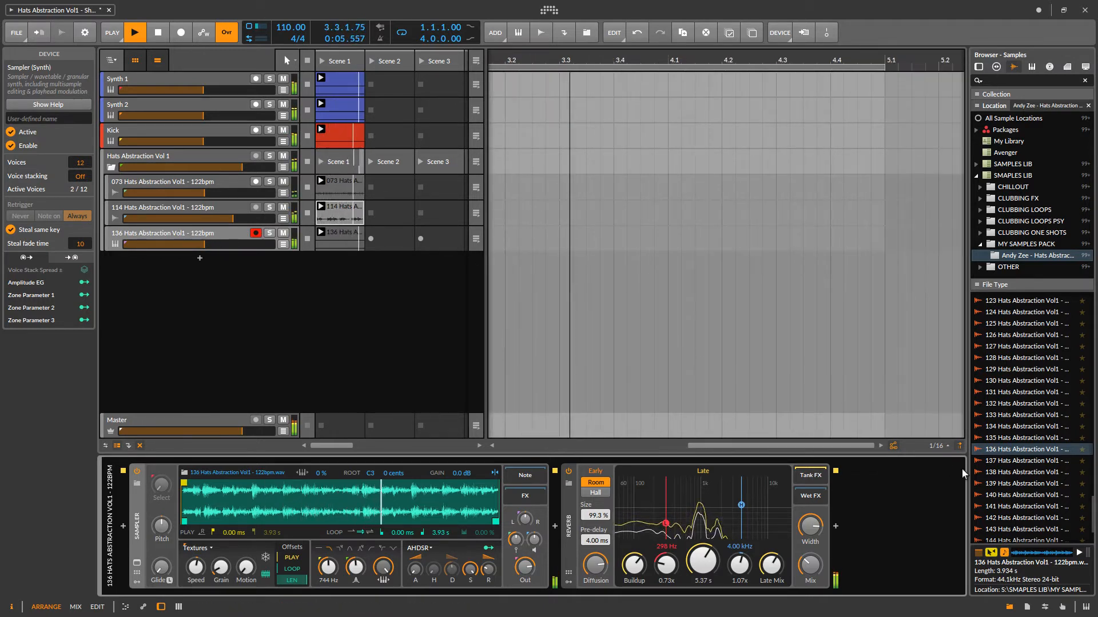
Audition Hats Abstraction Vol1 loops 139, 140, 133, 132, 131, 130, 129 and 127 over the playing scene
{"action": "left_click", "coordinate": [1009, 484]}
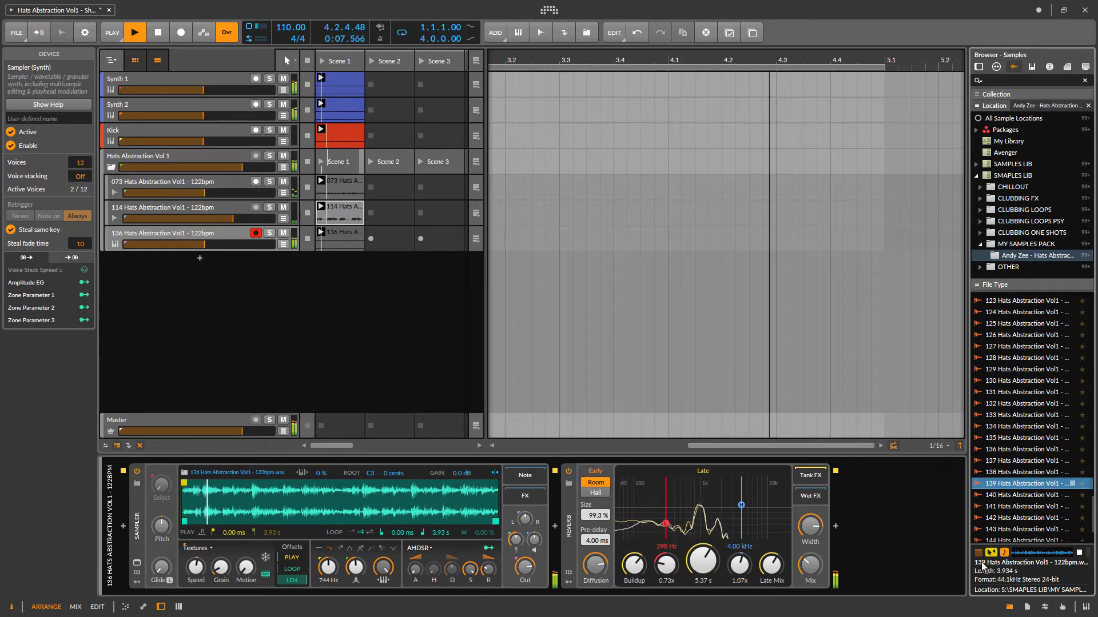
{"action": "left_click", "coordinate": [1017, 499]}
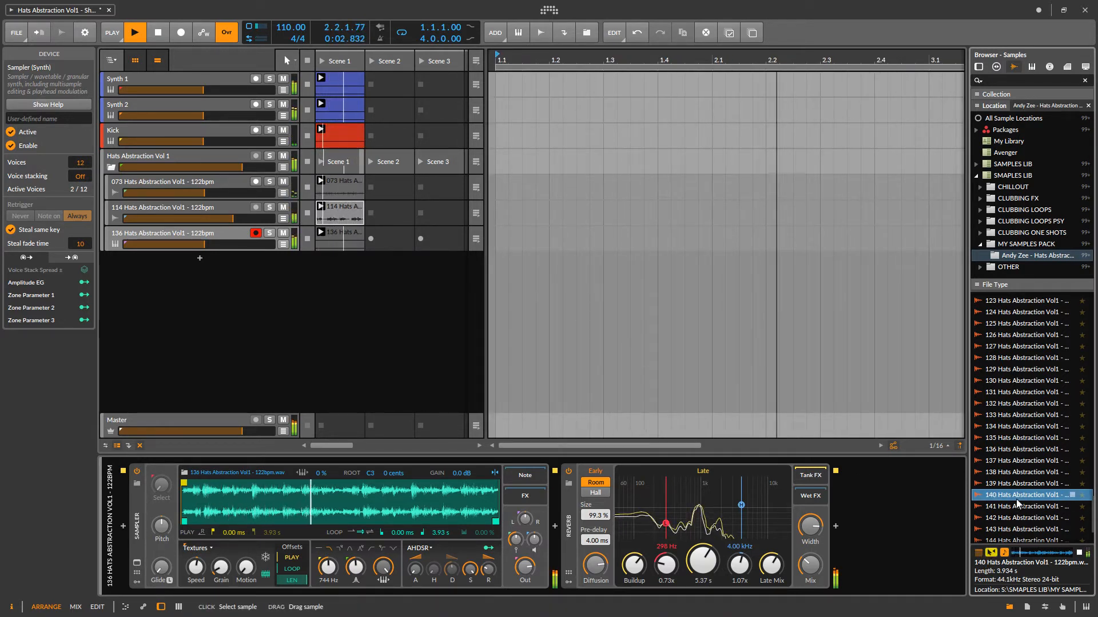
{"action": "left_click", "coordinate": [1014, 417]}
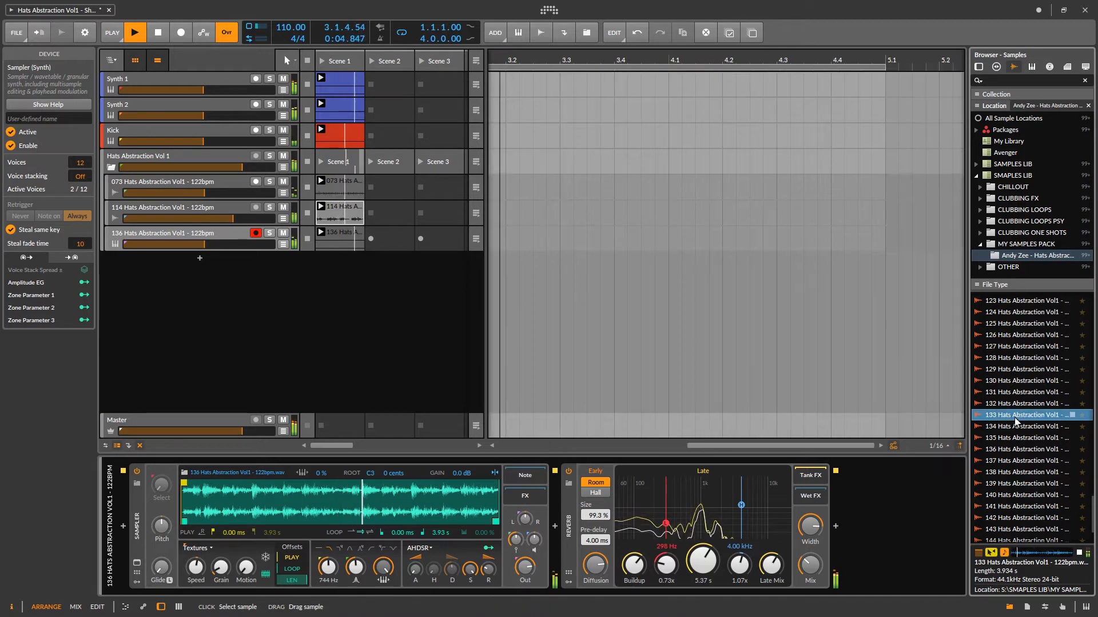
{"action": "left_click", "coordinate": [1010, 405]}
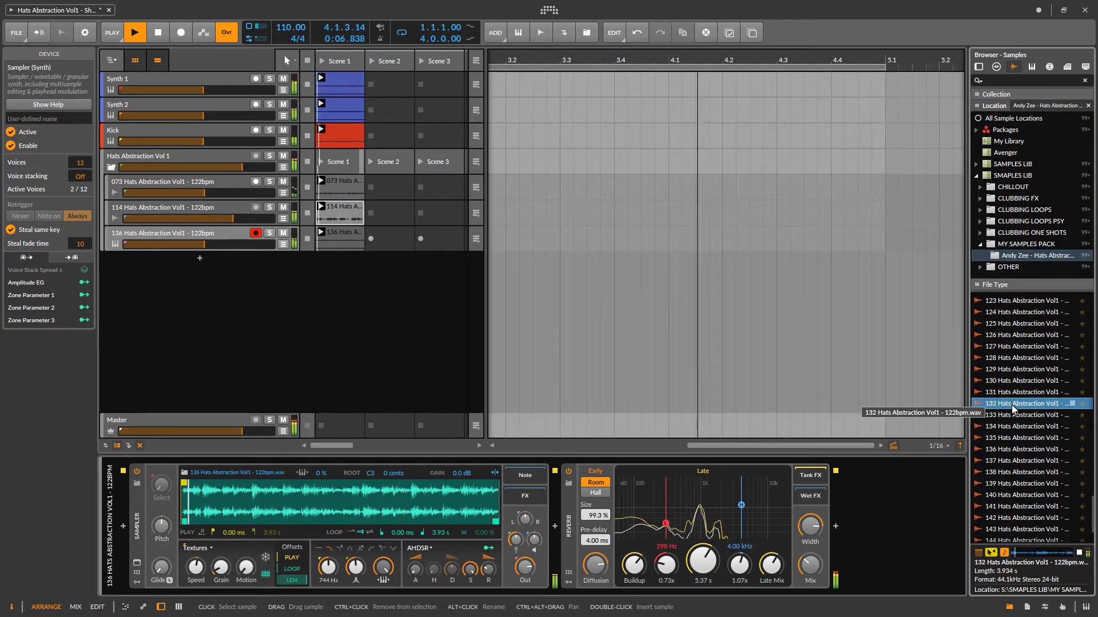
{"action": "left_click", "coordinate": [1009, 393]}
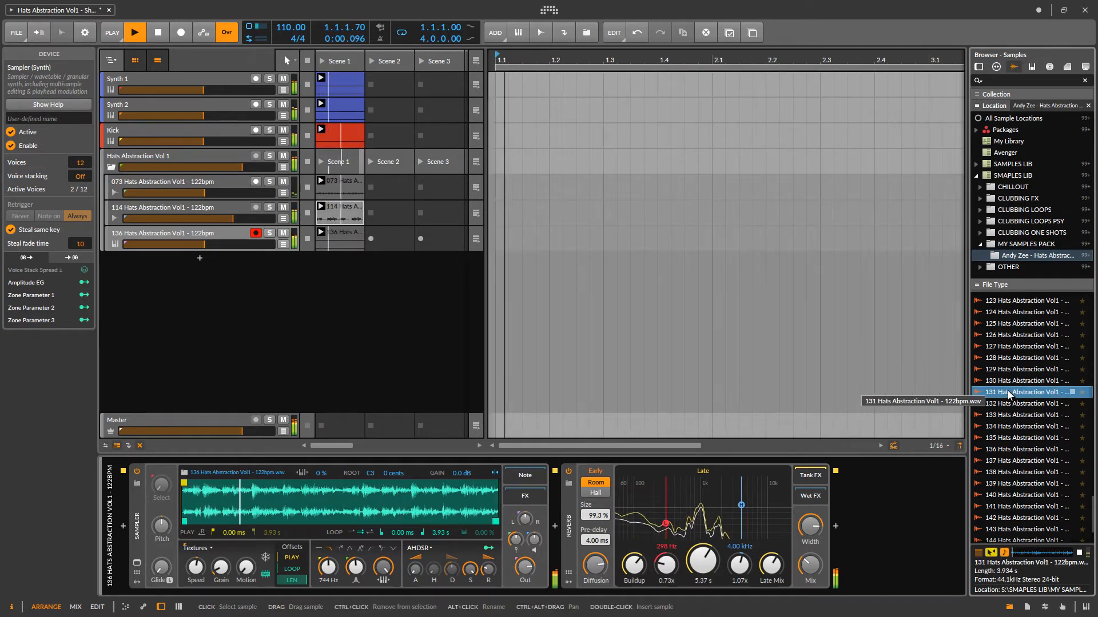
{"action": "left_click", "coordinate": [1011, 381]}
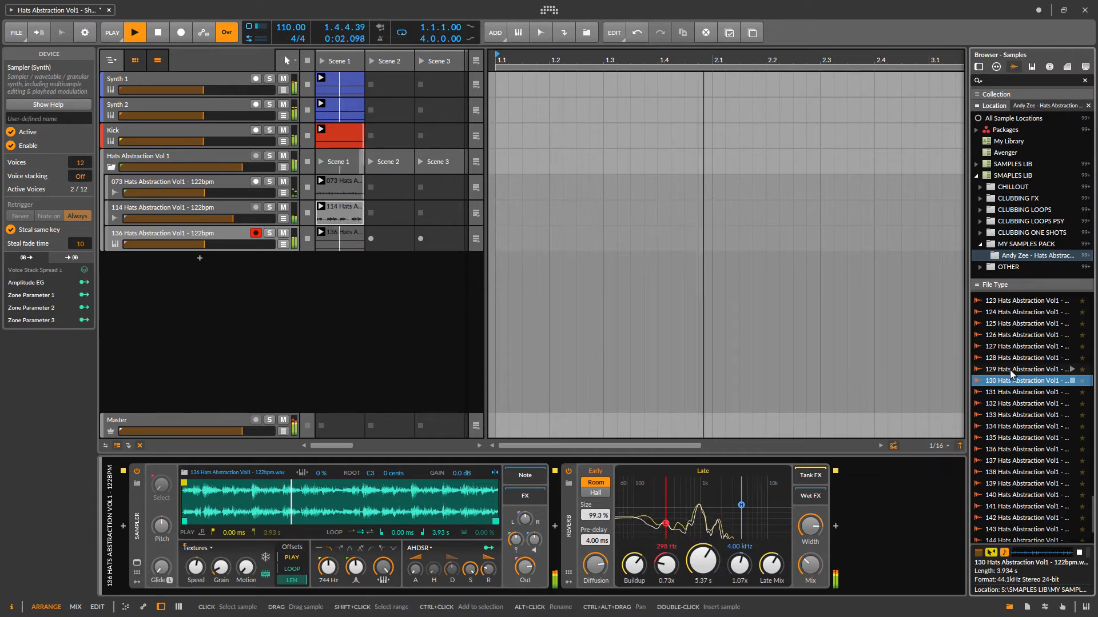
{"action": "left_click", "coordinate": [1011, 370]}
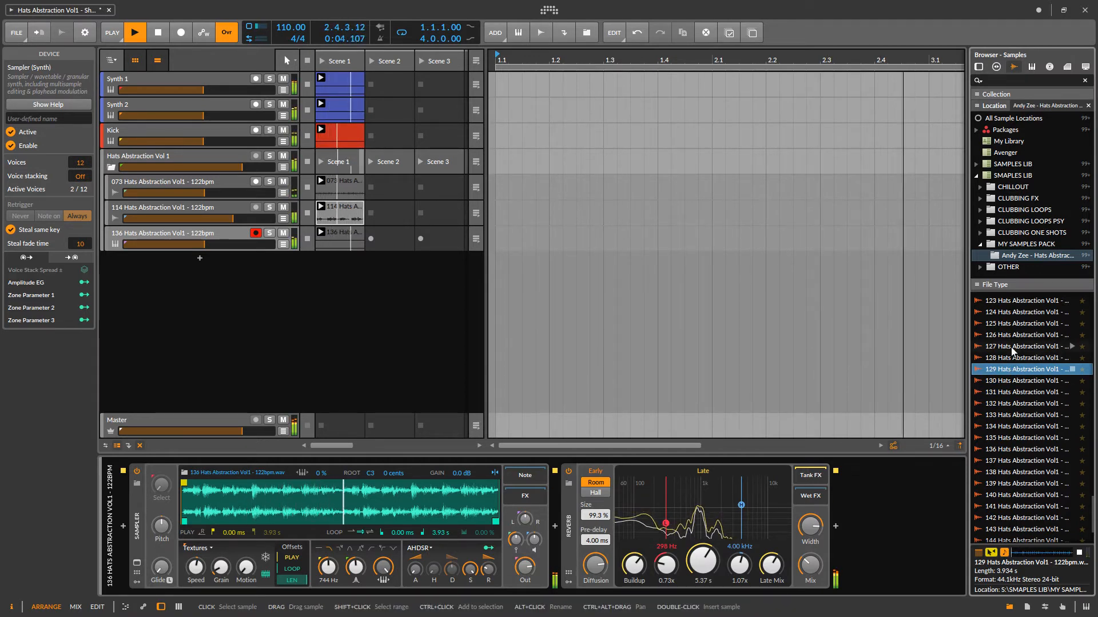
{"action": "left_click", "coordinate": [1011, 347]}
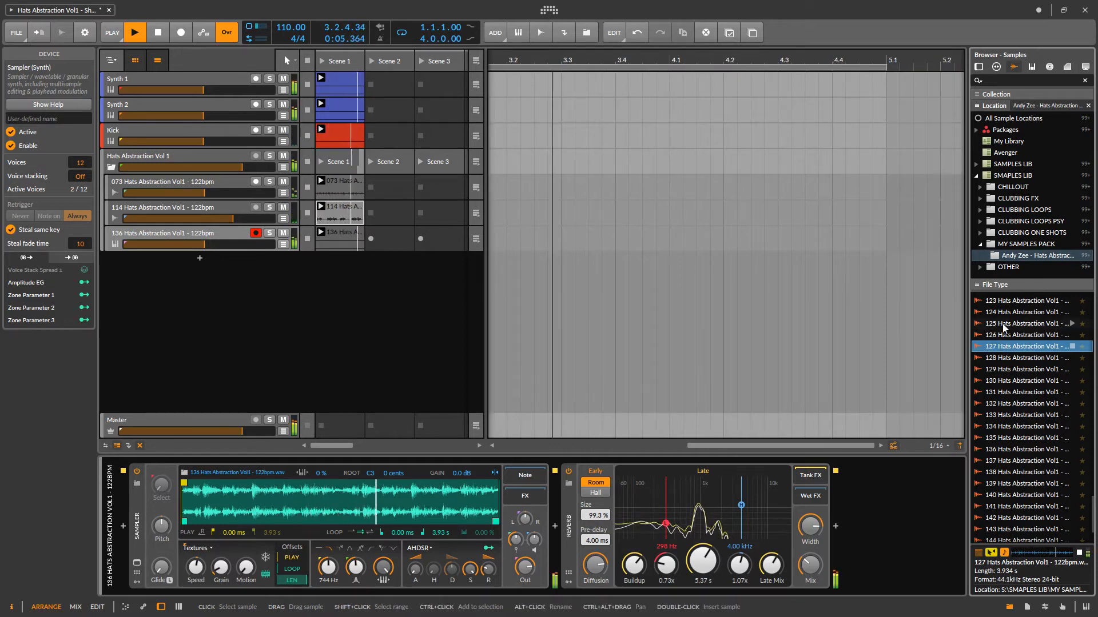
Add the 127 Hats Abstraction loop to Scene 1 on a new audio track, launch it, and set the track volume to -17.8 dB
{"action": "left_click_drag", "start_coordinate": [1002, 347], "coordinate": [318, 266]}
{"action": "left_click", "coordinate": [322, 259]}
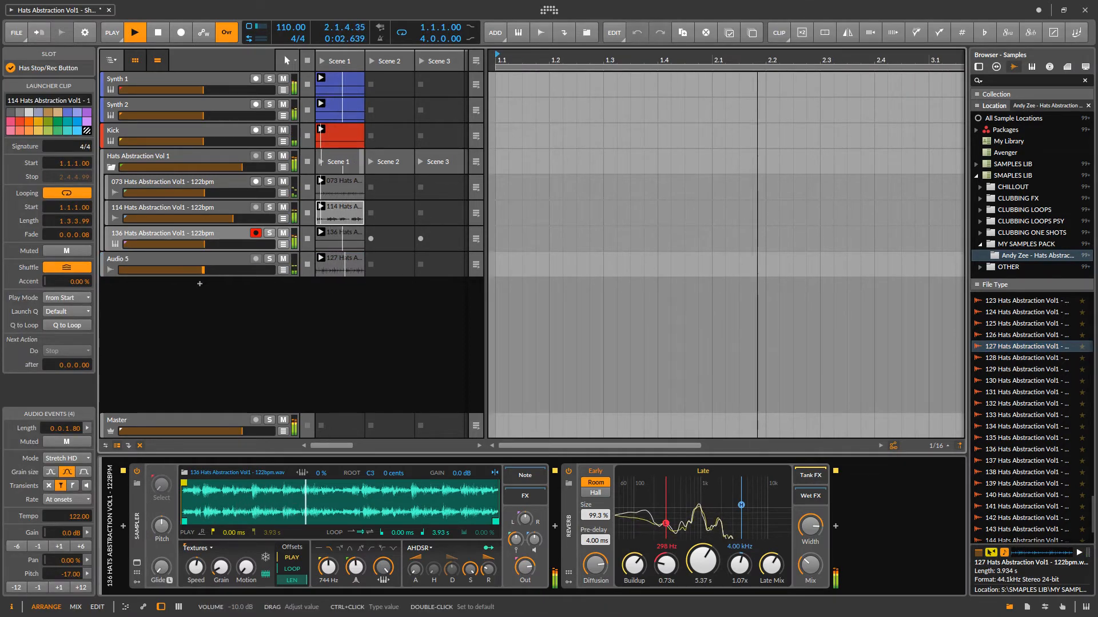
{"action": "left_click_drag", "start_coordinate": [200, 270], "coordinate": [179, 270]}
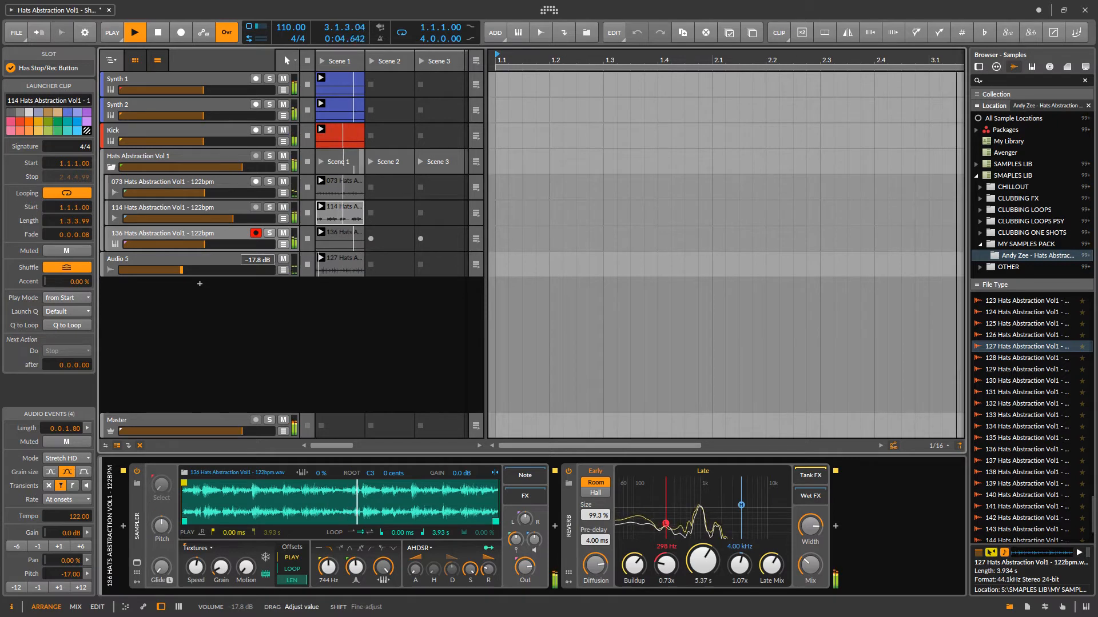
Audition the Hats Abstraction loops in sequence from 124 through 133
{"action": "left_click", "coordinate": [997, 314]}
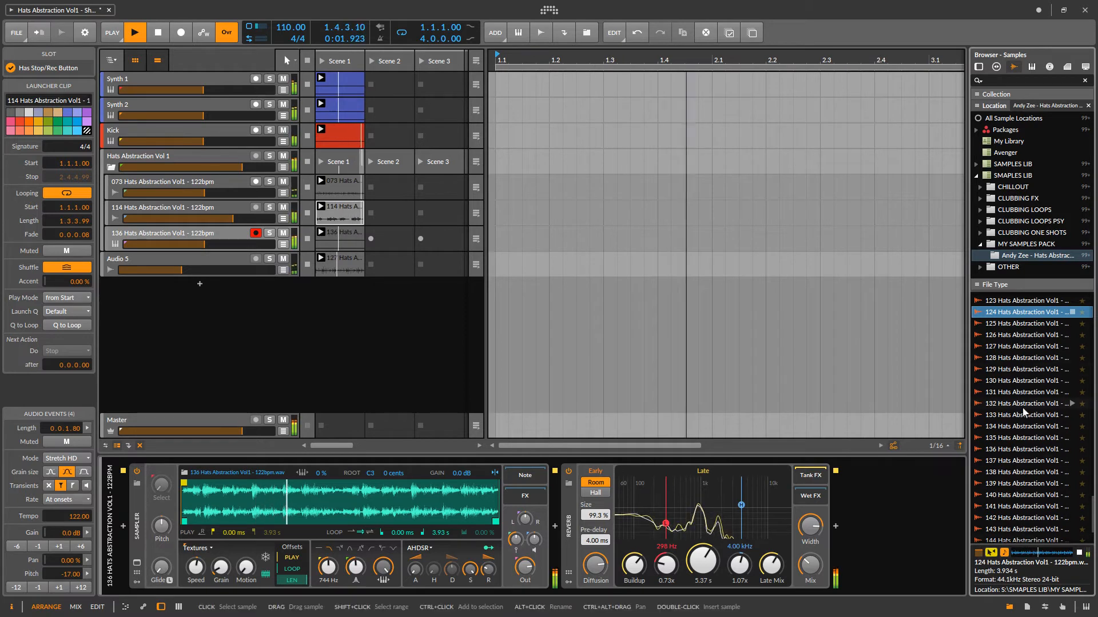
{"action": "key", "text": "Down"}
{"action": "key", "text": "Down"}
{"action": "key", "text": "Down"}
{"action": "key", "text": "Down"}
{"action": "key", "text": "Down"}
{"action": "key", "text": "Down"}
{"action": "key", "text": "Down"}
{"action": "key", "text": "Down"}
{"action": "key", "text": "Down"}
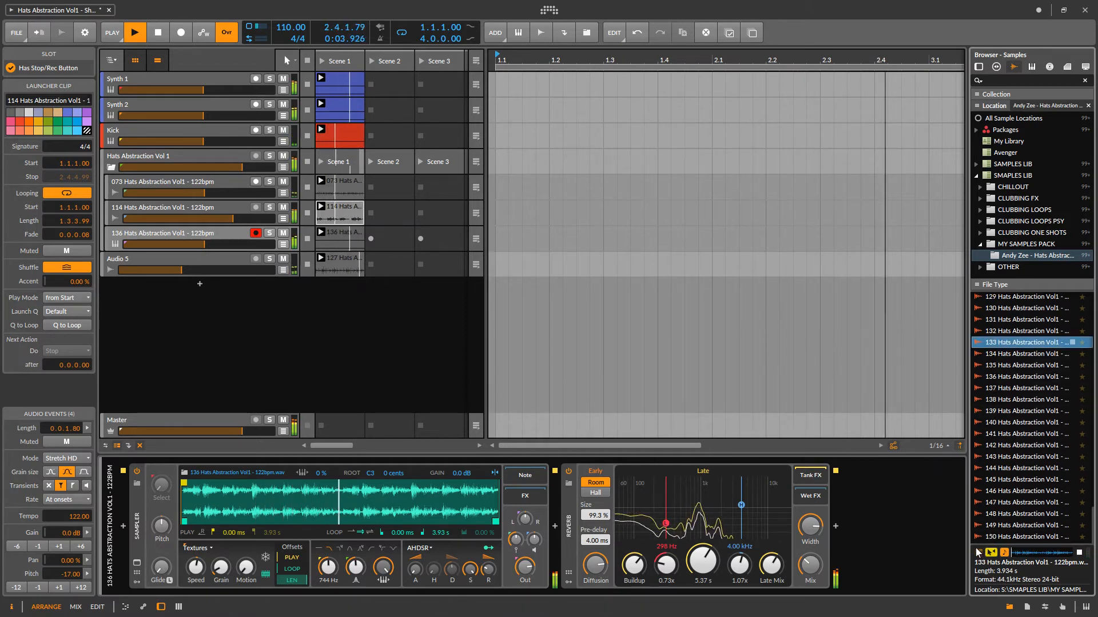
Audition further Hats Abstraction loops between 142 and 146 over the playing scene
{"action": "left_click", "coordinate": [1035, 468]}
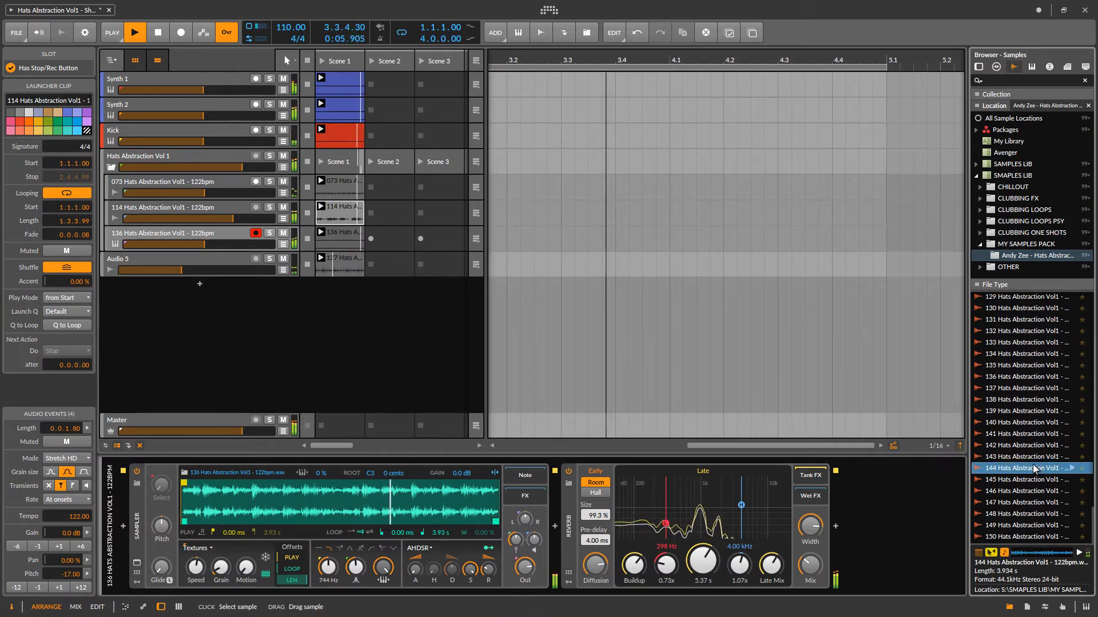
{"action": "left_click", "coordinate": [1022, 491]}
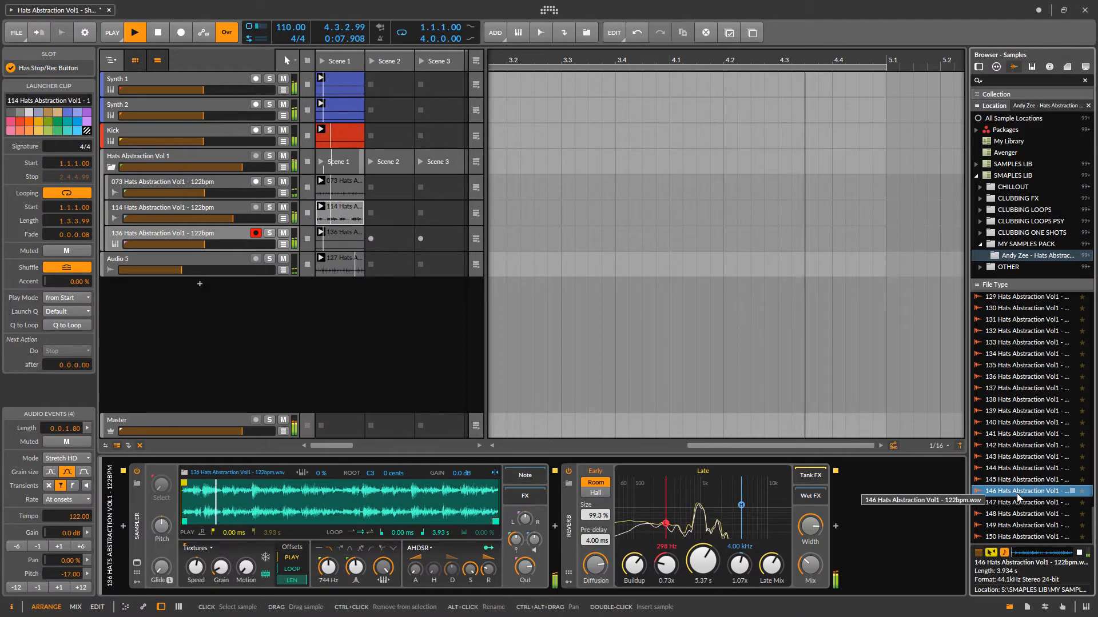
{"action": "left_click", "coordinate": [1024, 447]}
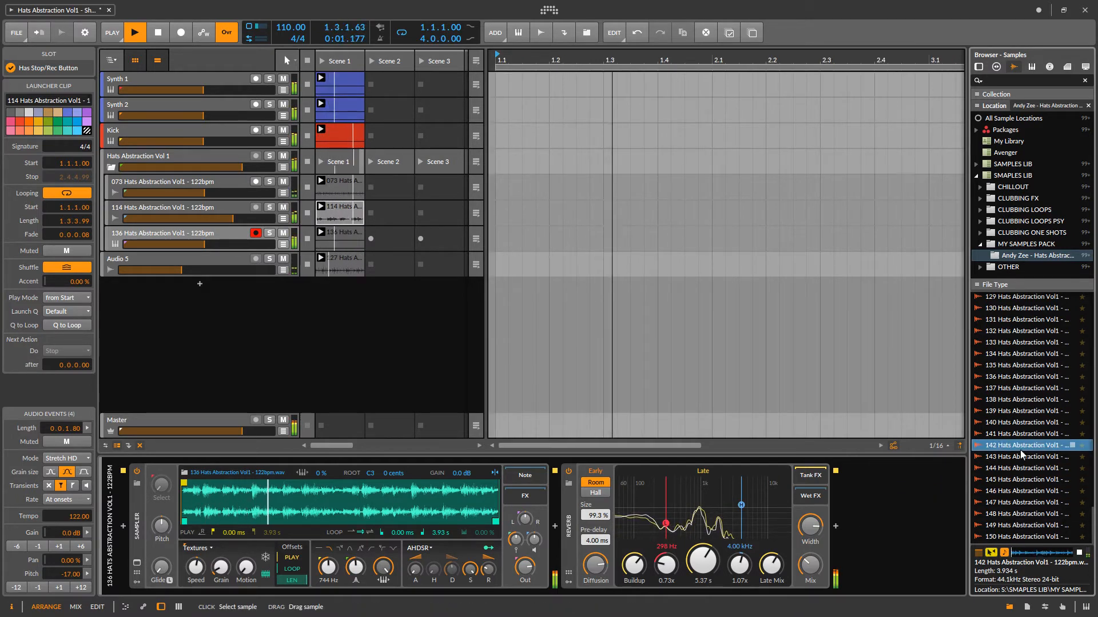
{"action": "left_click", "coordinate": [1021, 459]}
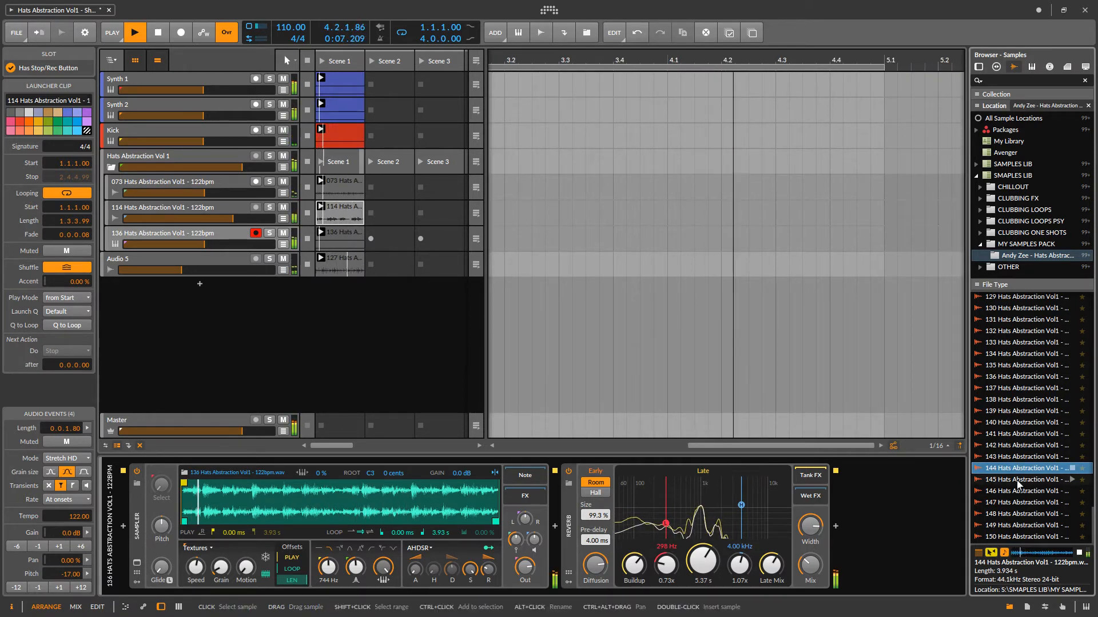
{"action": "left_click", "coordinate": [1020, 479]}
Audition Hats Abstraction loops 123, 121, 120 and 118
{"action": "scroll", "coordinate": [1011, 349], "scroll_direction": "up", "scroll_amount": 3}
{"action": "left_click", "coordinate": [1017, 331]}
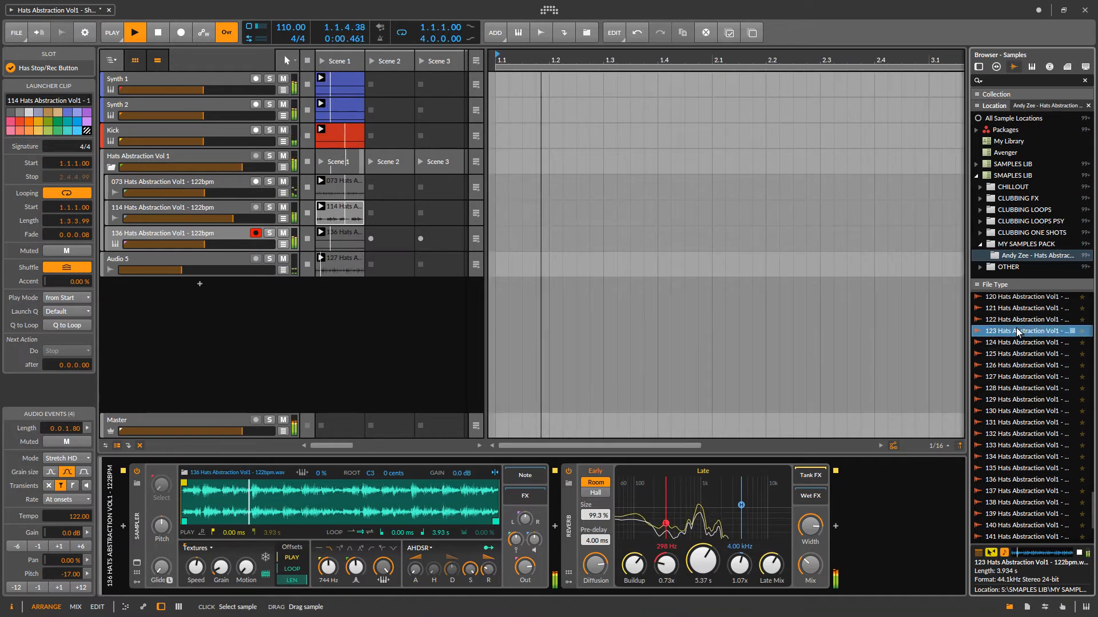
{"action": "left_click", "coordinate": [1020, 309]}
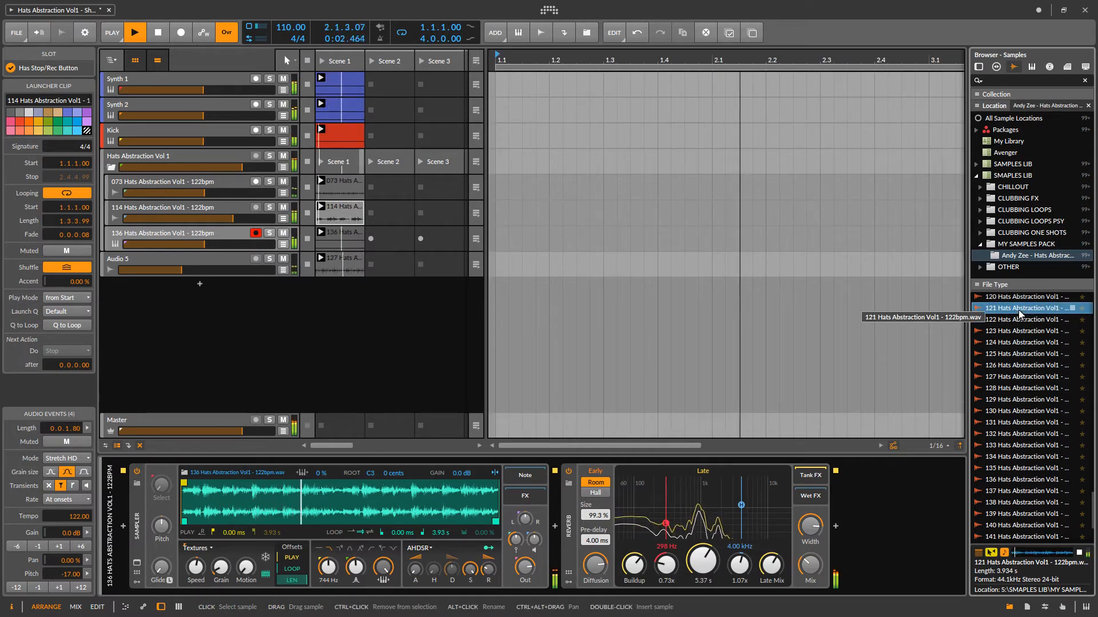
{"action": "scroll", "coordinate": [1018, 314], "scroll_direction": "up", "scroll_amount": 1}
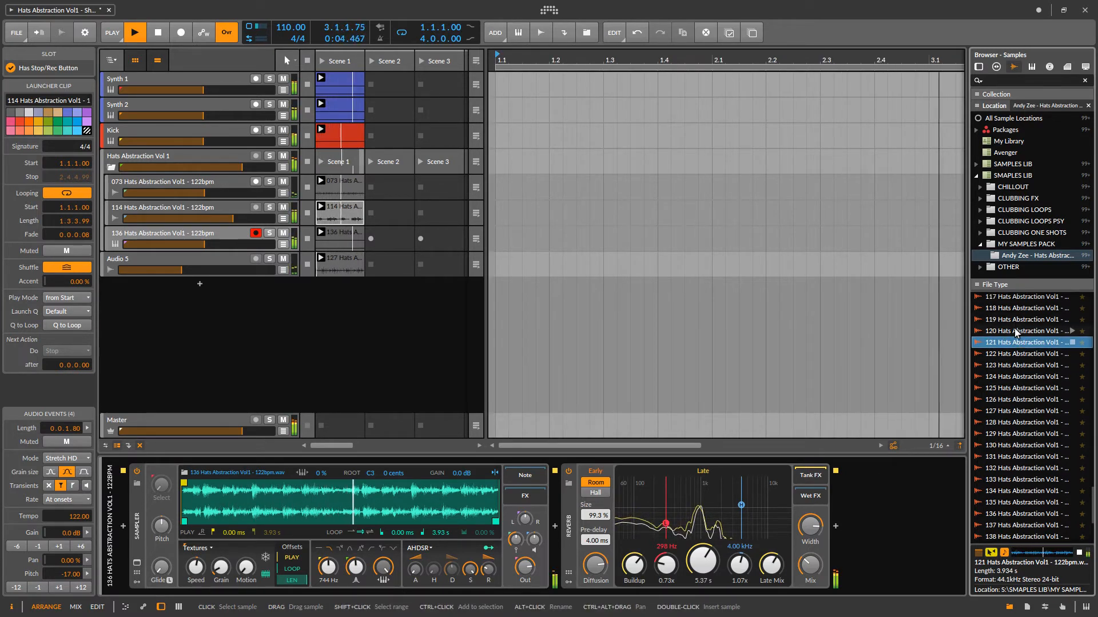
{"action": "left_click", "coordinate": [1015, 333]}
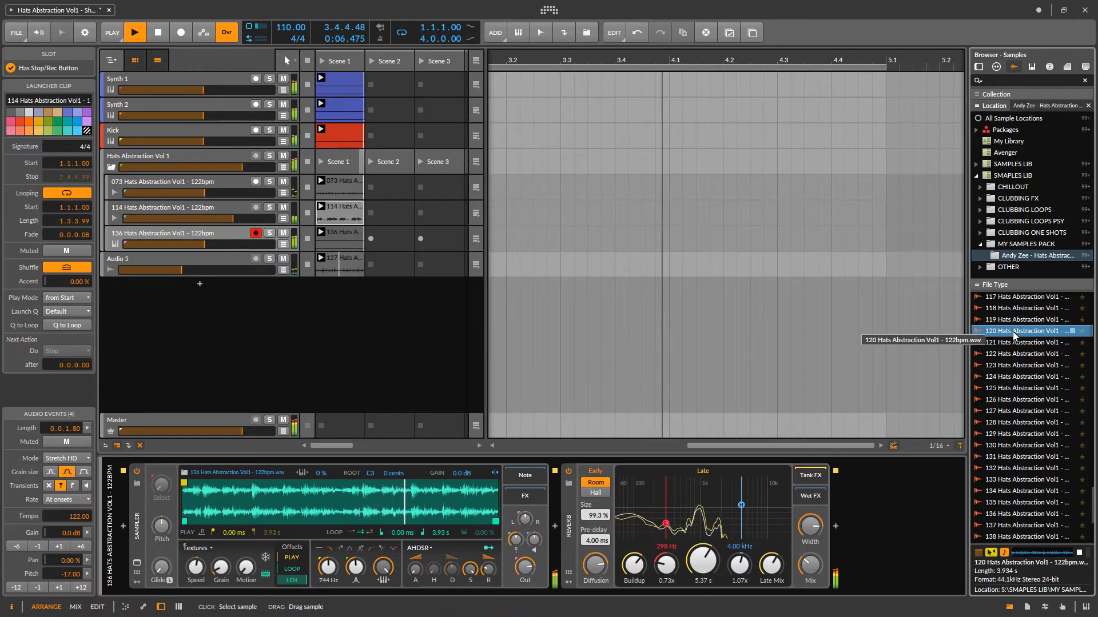
{"action": "left_click", "coordinate": [1019, 309]}
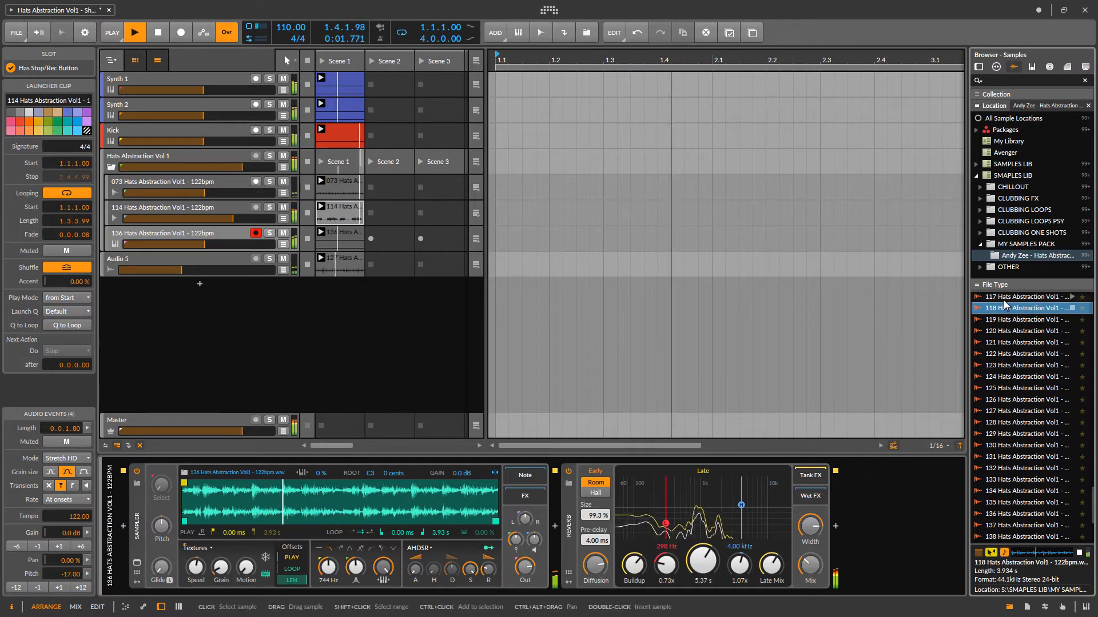
Add the 118 Hats Abstraction loop to Scene 1 on a new audio track below Audio 5 and raise that track's volume
{"action": "left_click_drag", "start_coordinate": [1005, 305], "coordinate": [318, 290]}
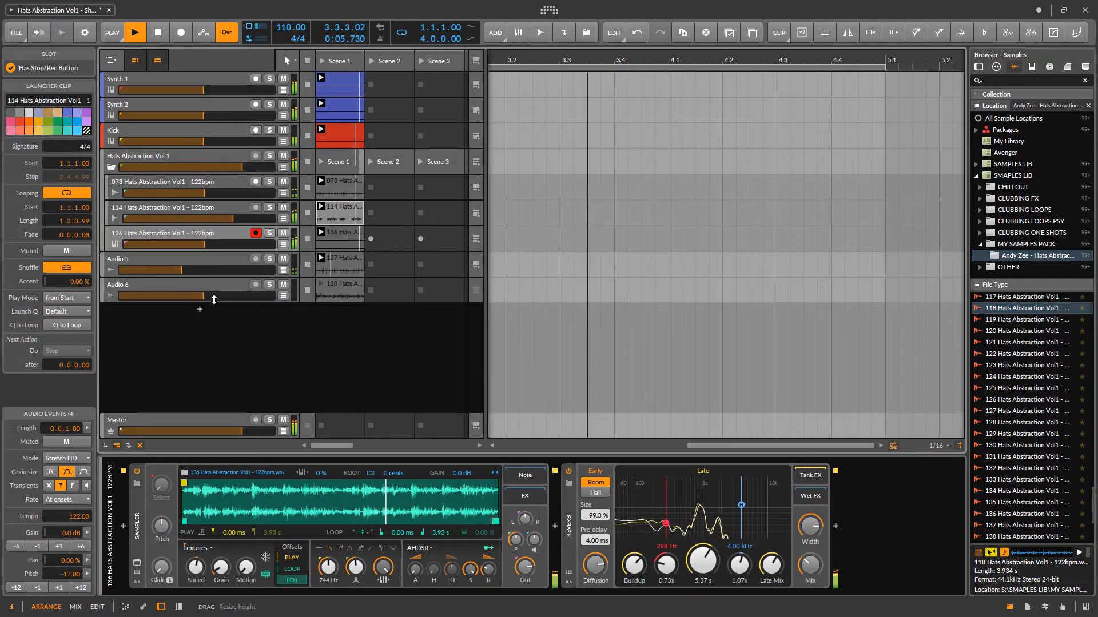
{"action": "left_click_drag", "start_coordinate": [214, 296], "coordinate": [224, 296]}
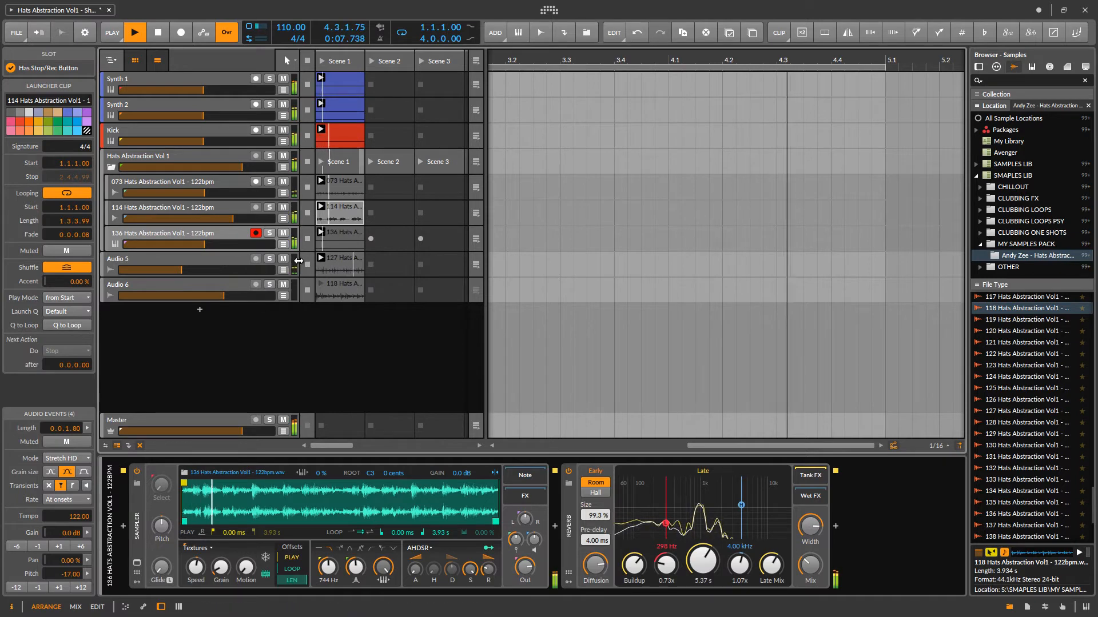
Stop the 127 clip on Audio 5 and launch the 118 clip on Audio 6 in its place
{"action": "left_click", "coordinate": [307, 266]}
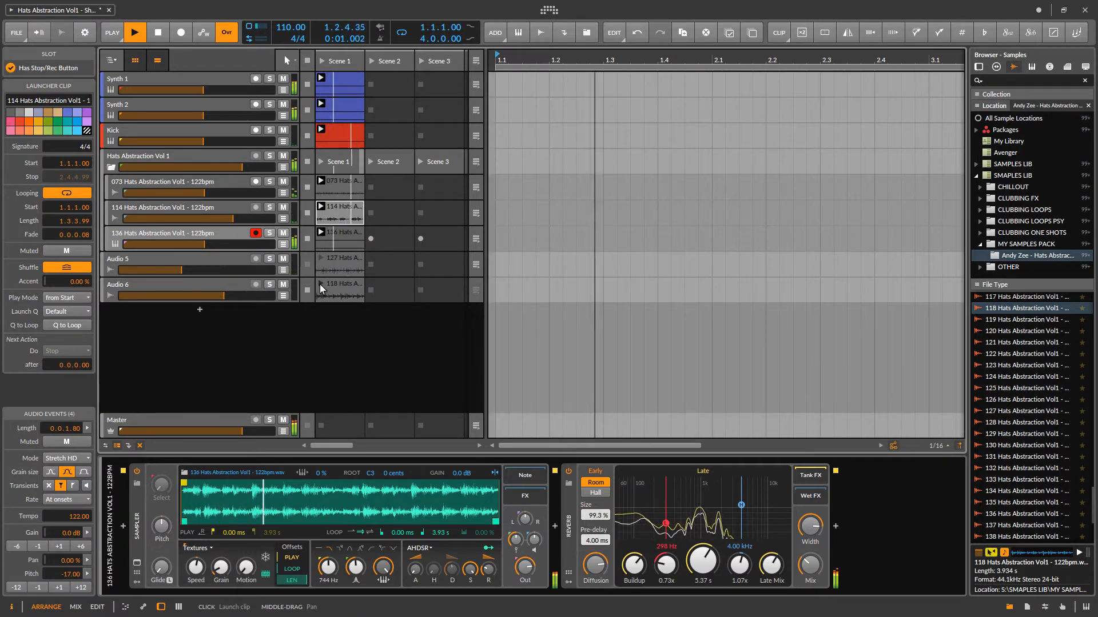
{"action": "left_click", "coordinate": [320, 284]}
{"action": "left_click", "coordinate": [241, 284]}
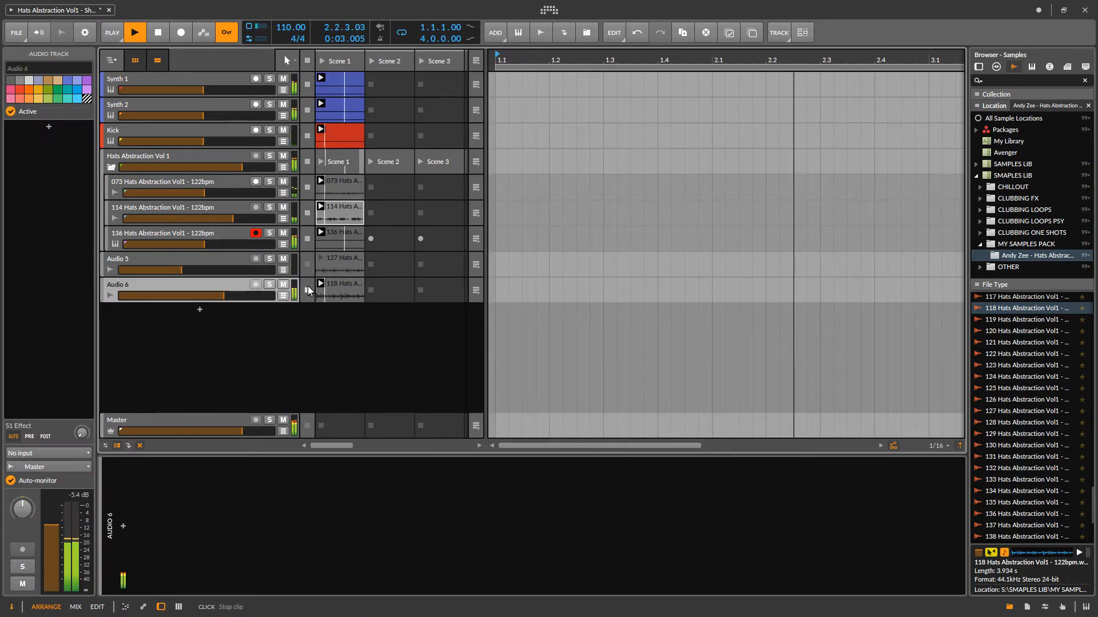
Open the 118 clip for editing and shift its audio event slightly earlier, to start at -1.4.4.70
{"action": "double_click", "coordinate": [335, 284]}
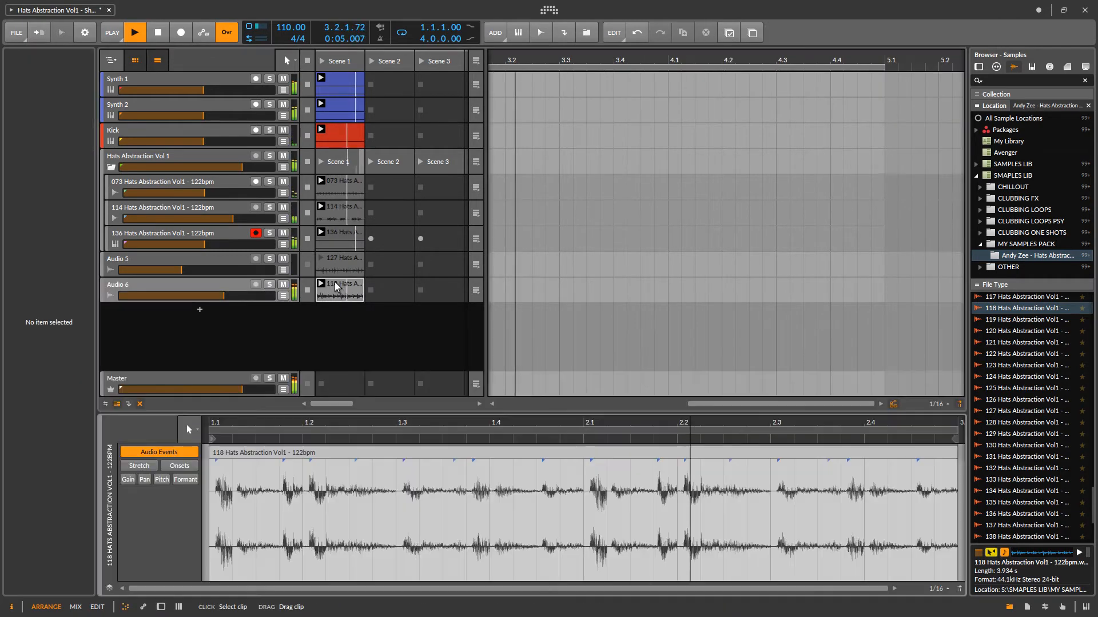
{"action": "left_click", "coordinate": [462, 455]}
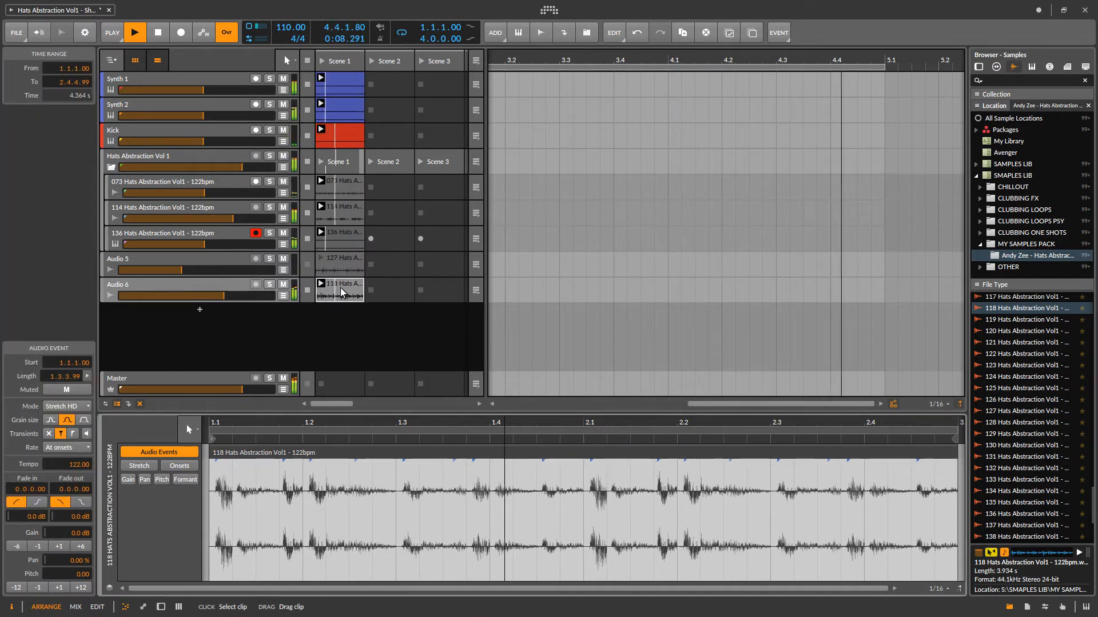
{"action": "mouse_move", "coordinate": [491, 481]}
{"action": "left_mouse_down"}
{"action": "mouse_move", "coordinate": [454, 458]}
{"action": "mouse_move", "coordinate": [481, 462]}
{"action": "left_mouse_up"}
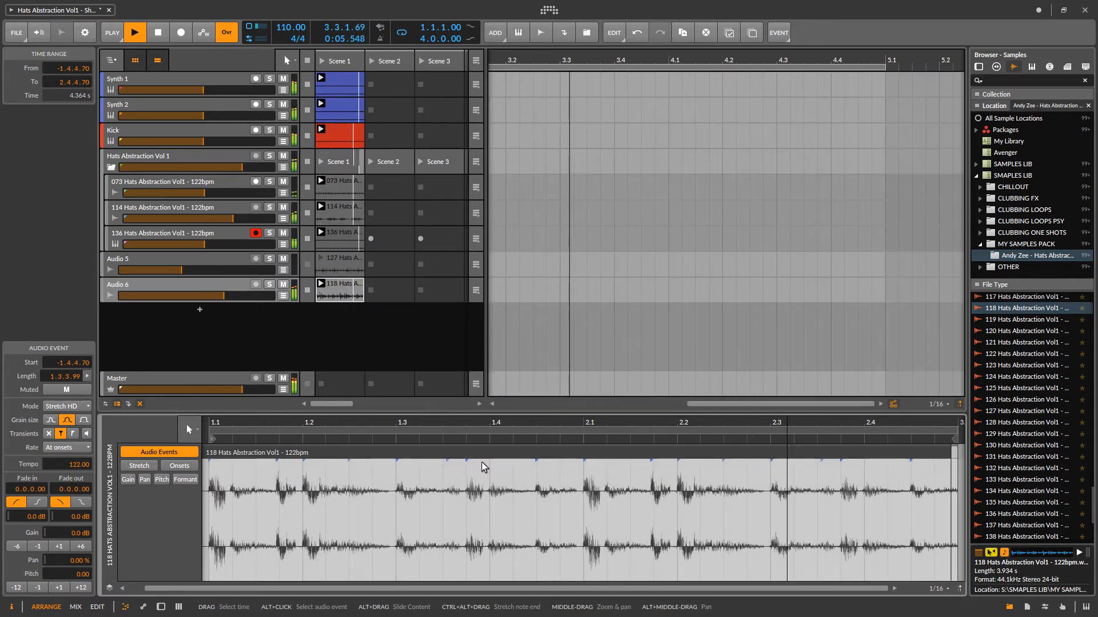
Insert the Comet reverb into Audio 6's device chain and load its Huge Epic preset
{"action": "key", "text": "d"}
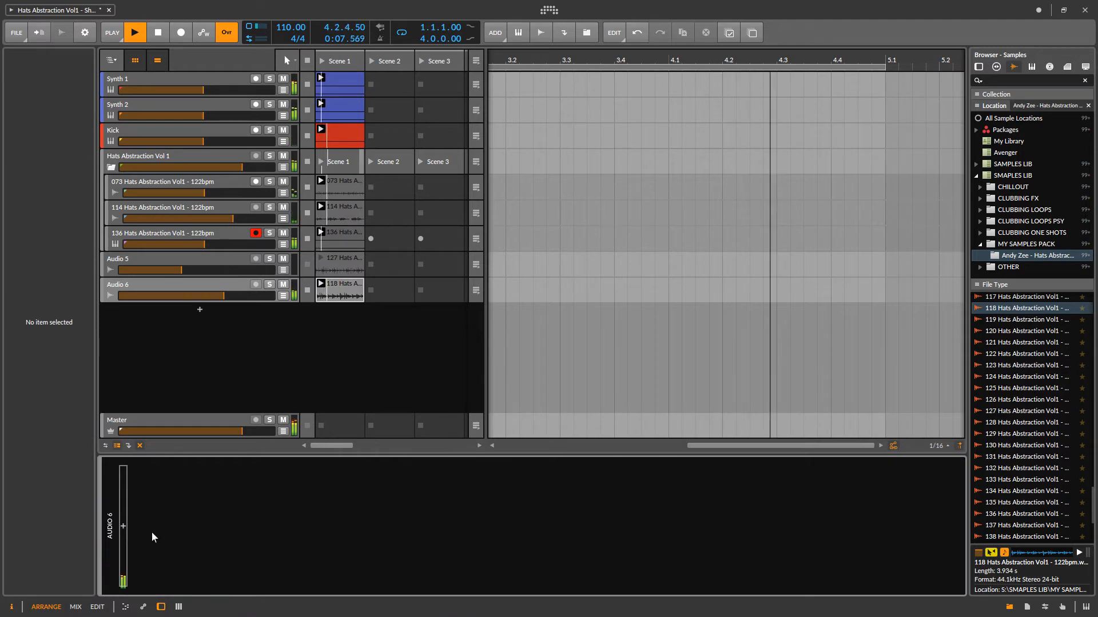
{"action": "left_click", "coordinate": [124, 526]}
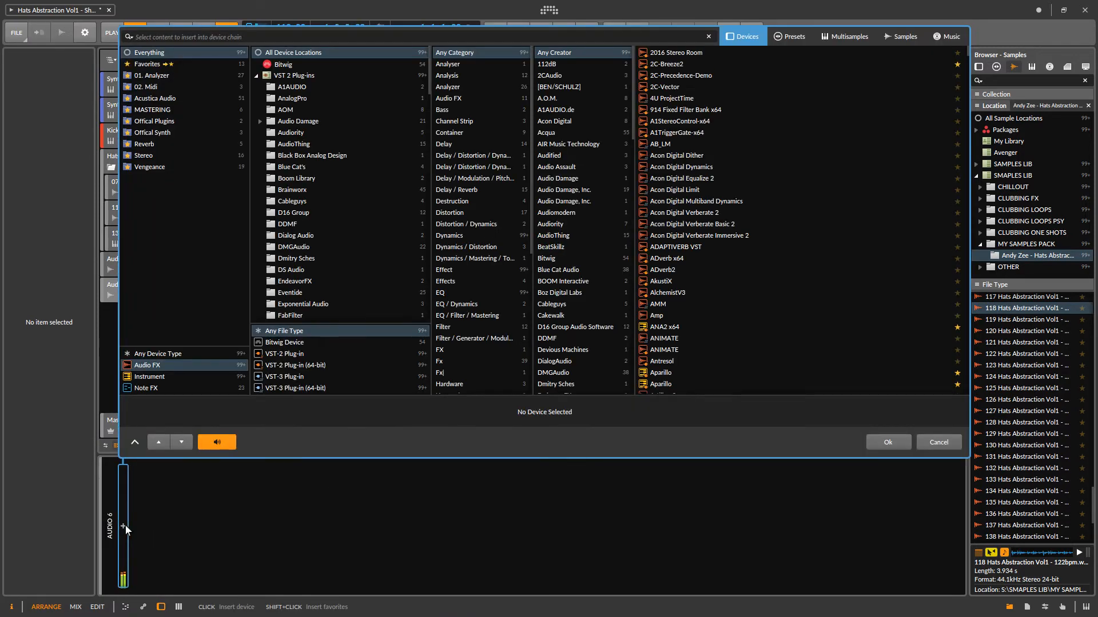
{"action": "type", "text": "comet"}
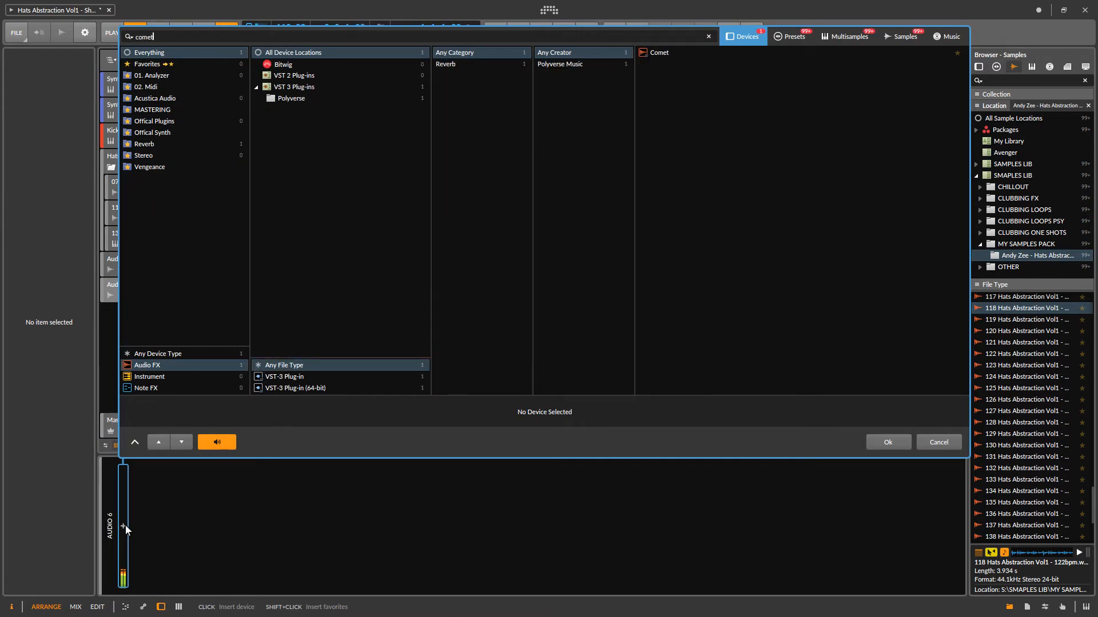
{"action": "key", "text": "Return"}
{"action": "left_click", "coordinate": [736, 425]}
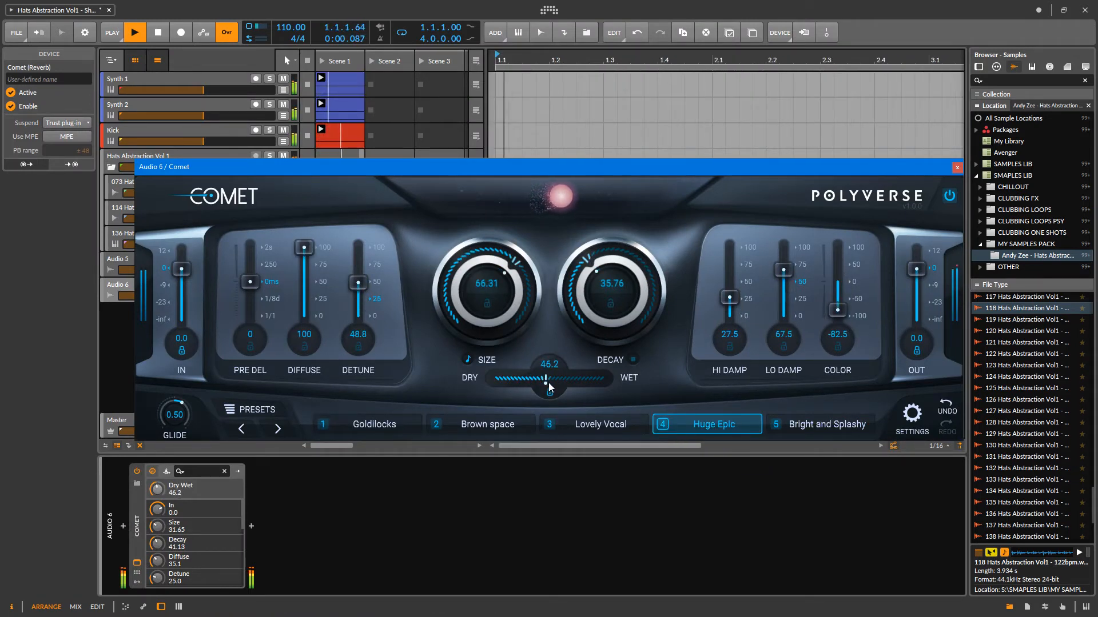
Set Comet's dry/wet mix to 61.0, trying a size of 85.00 and reducing it to about 53
{"action": "left_click_drag", "start_coordinate": [547, 383], "coordinate": [550, 386]}
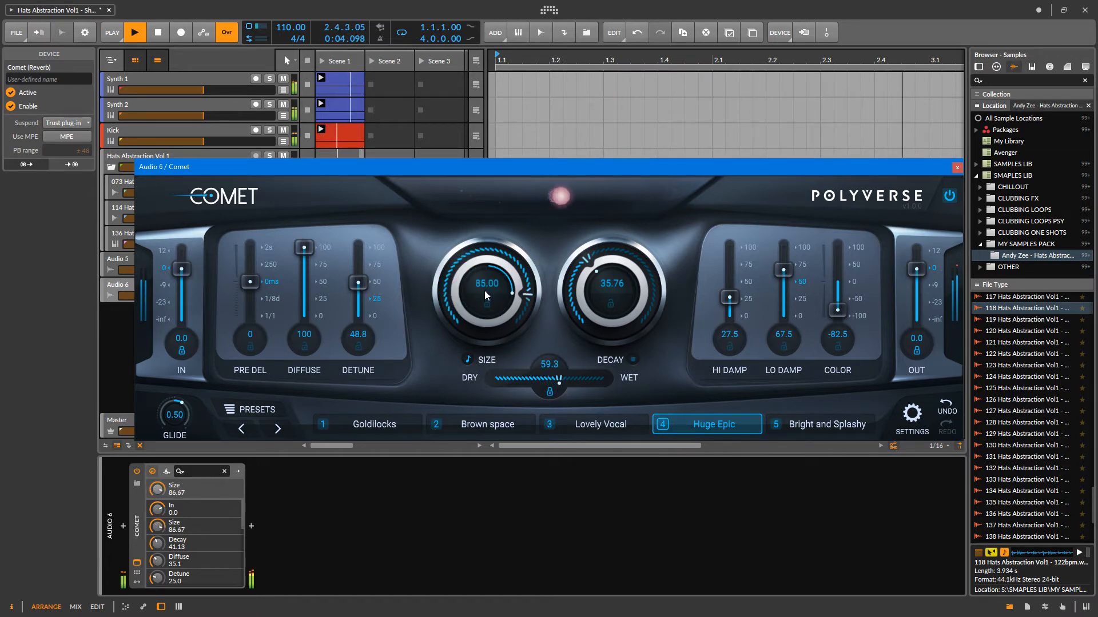
{"action": "left_click_drag", "start_coordinate": [486, 294], "coordinate": [563, 382]}
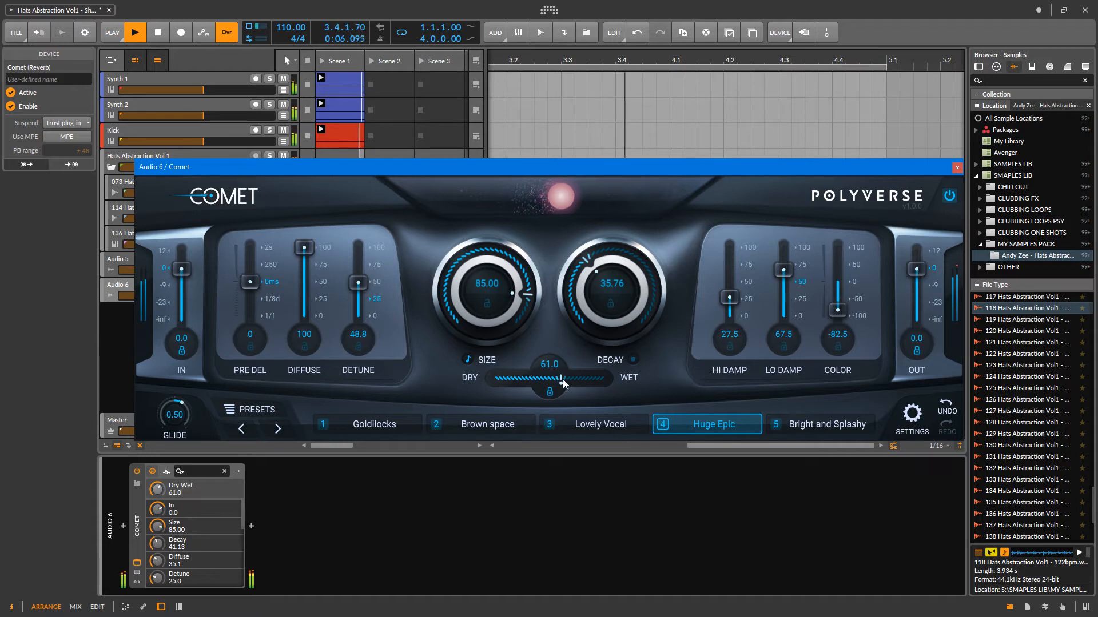
{"action": "left_click_drag", "start_coordinate": [508, 326], "coordinate": [512, 400]}
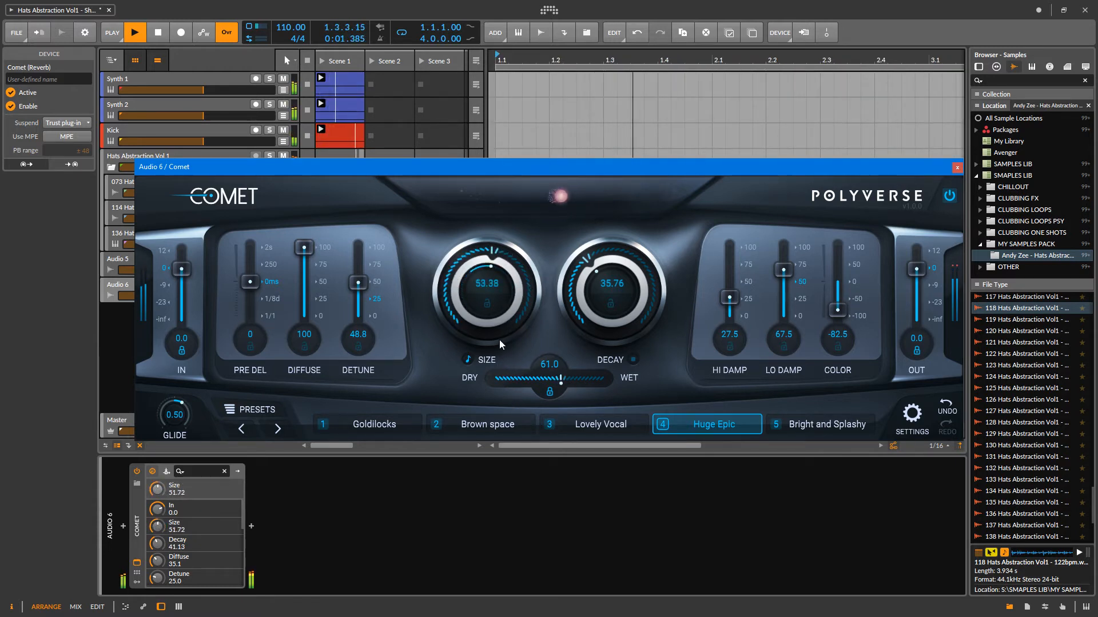
Sweep Comet's size between about 39 and 83, settle it at 88.33, and raise dry/wet to 81.5
{"action": "left_click_drag", "start_coordinate": [497, 321], "coordinate": [499, 338]}
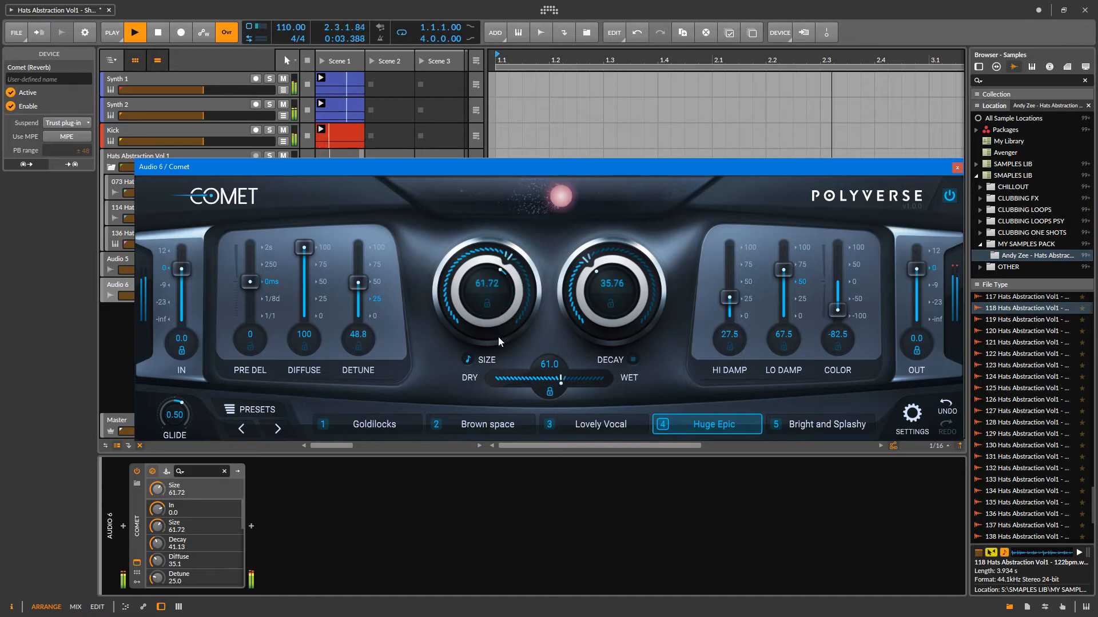
{"action": "left_click_drag", "start_coordinate": [499, 404], "coordinate": [487, 382]}
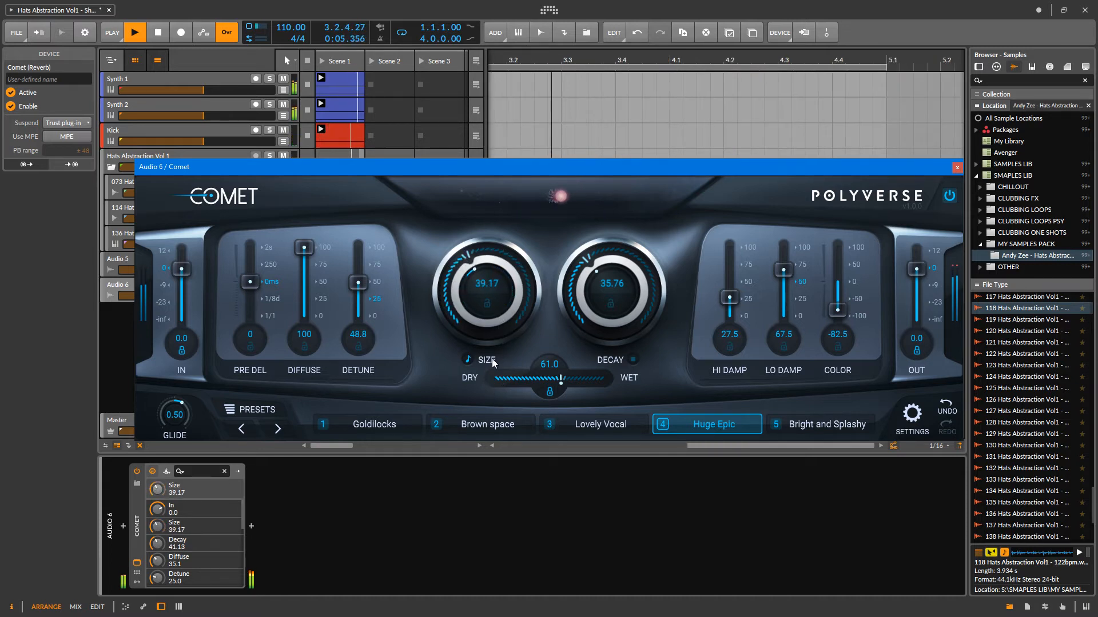
{"action": "left_click_drag", "start_coordinate": [496, 321], "coordinate": [496, 338]}
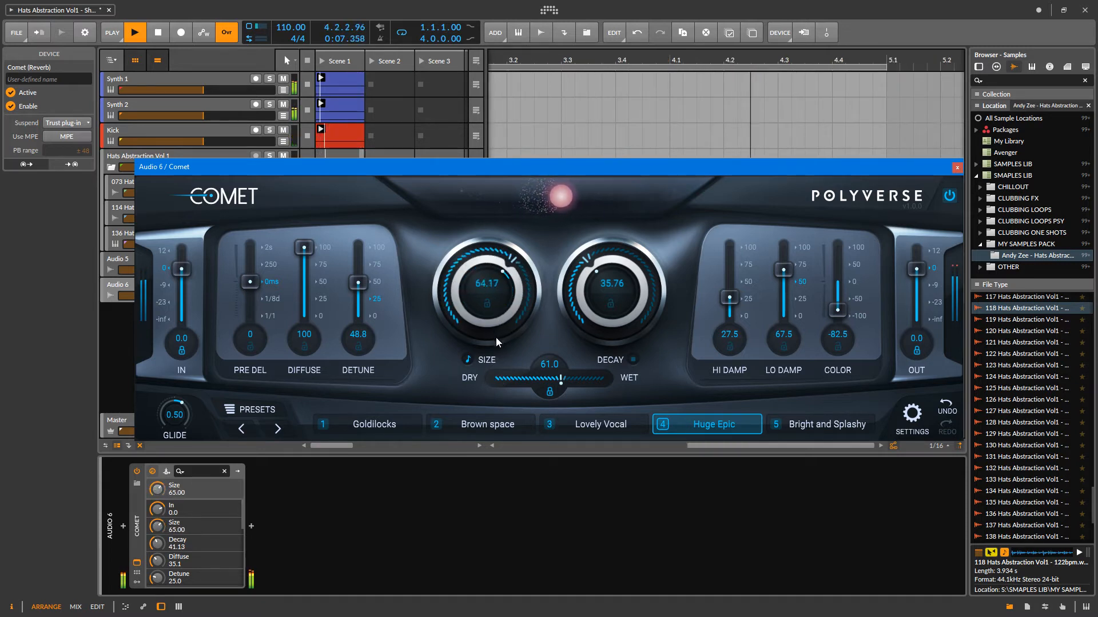
{"action": "left_click_drag", "start_coordinate": [489, 393], "coordinate": [479, 376]}
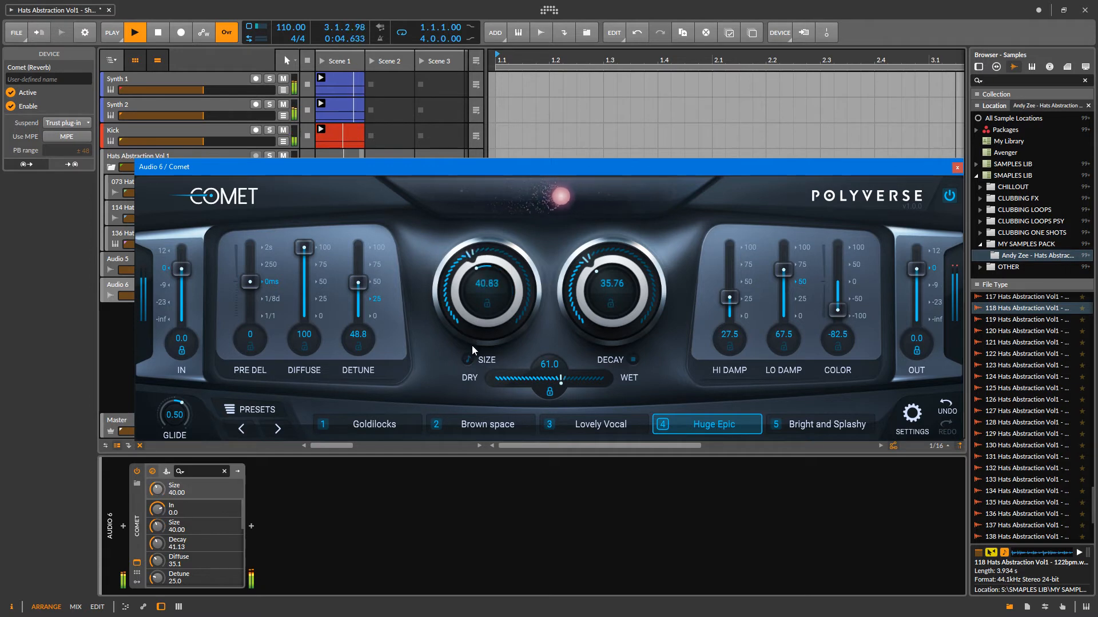
{"action": "mouse_move", "coordinate": [472, 345]}
{"action": "left_mouse_down"}
{"action": "mouse_move", "coordinate": [472, 383]}
{"action": "mouse_move", "coordinate": [472, 335]}
{"action": "left_mouse_up"}
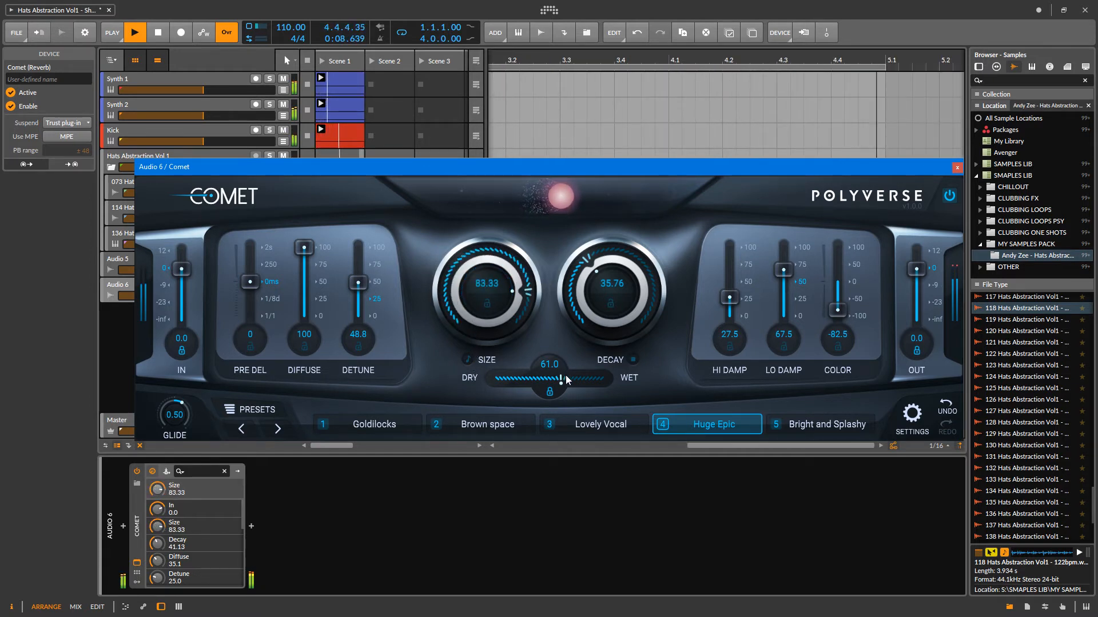
{"action": "left_click_drag", "start_coordinate": [567, 379], "coordinate": [581, 386]}
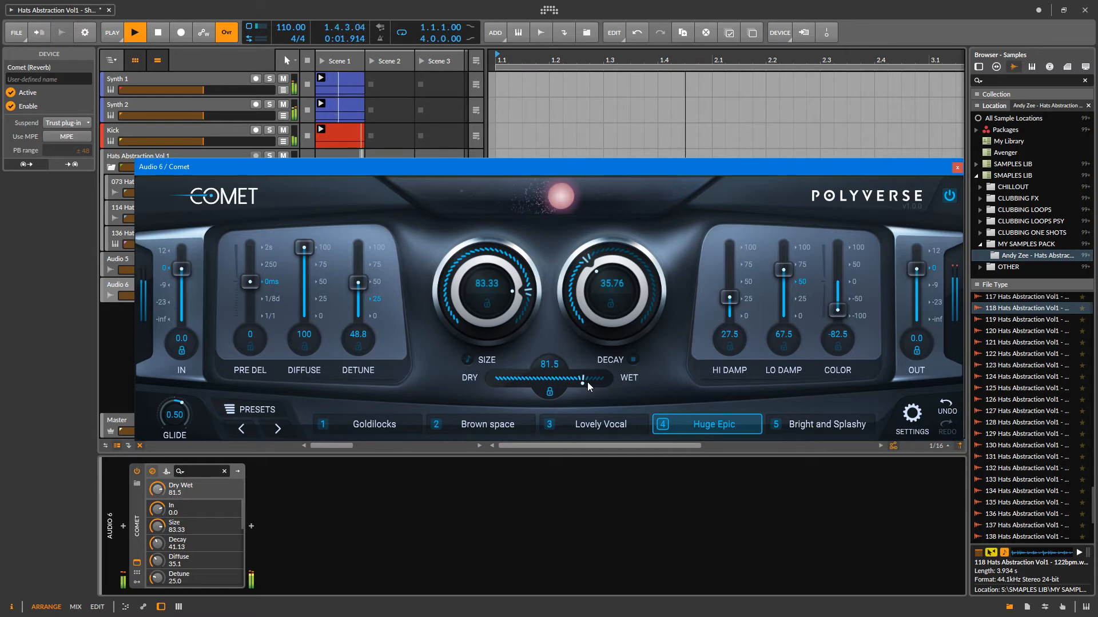
{"action": "left_click_drag", "start_coordinate": [482, 292], "coordinate": [482, 286]}
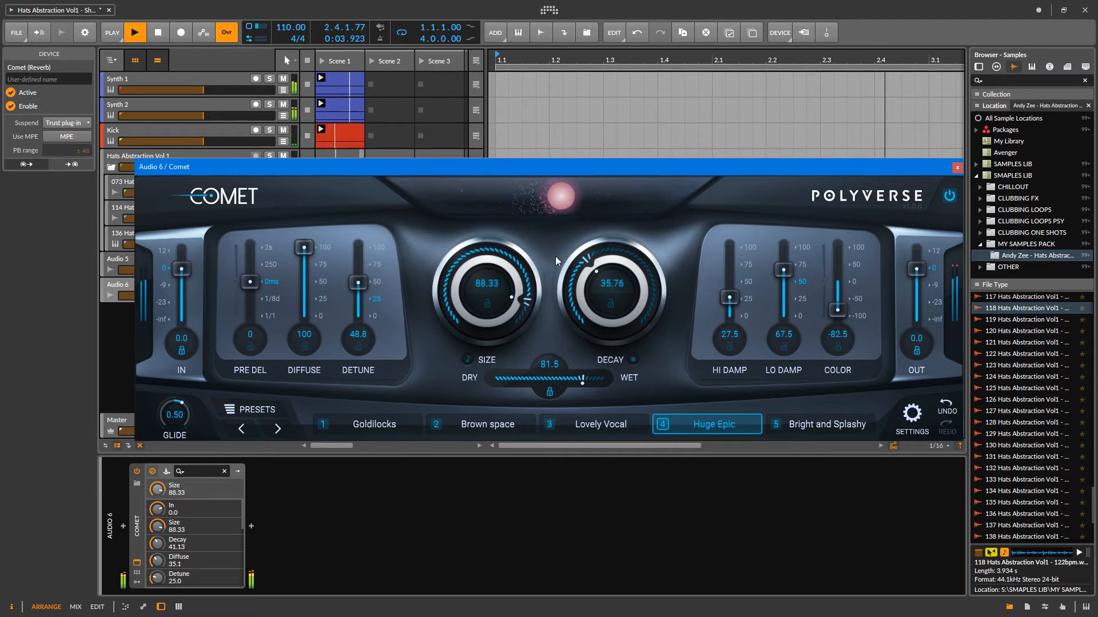
Close the Comet window, lower Audio 6's volume slightly and stop all launcher clips
{"action": "left_click", "coordinate": [957, 168]}
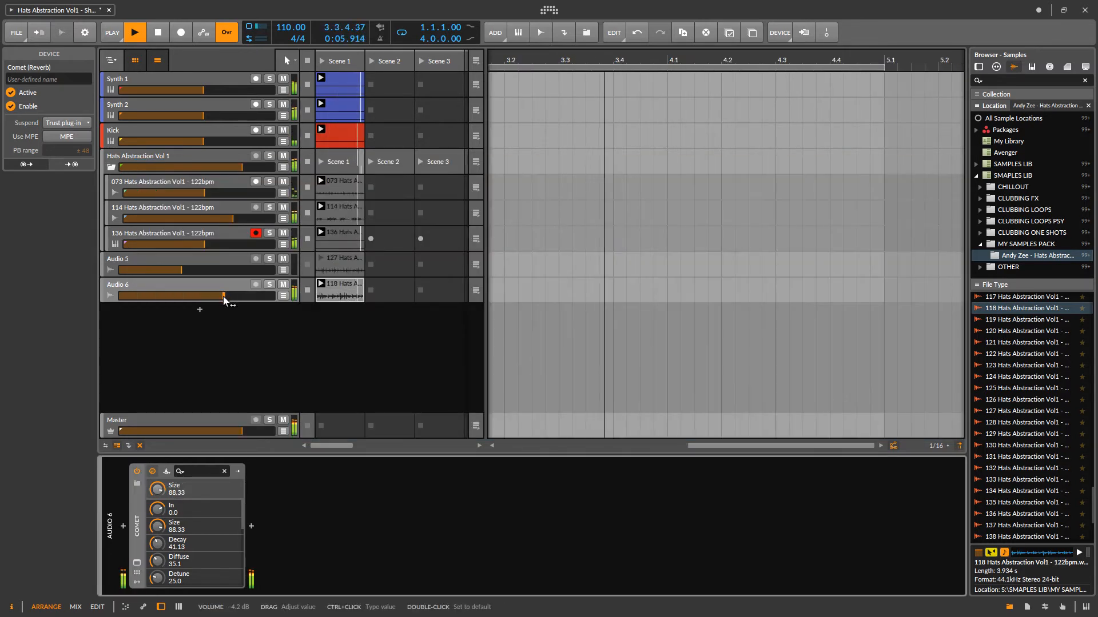
{"action": "left_click_drag", "start_coordinate": [223, 296], "coordinate": [211, 297]}
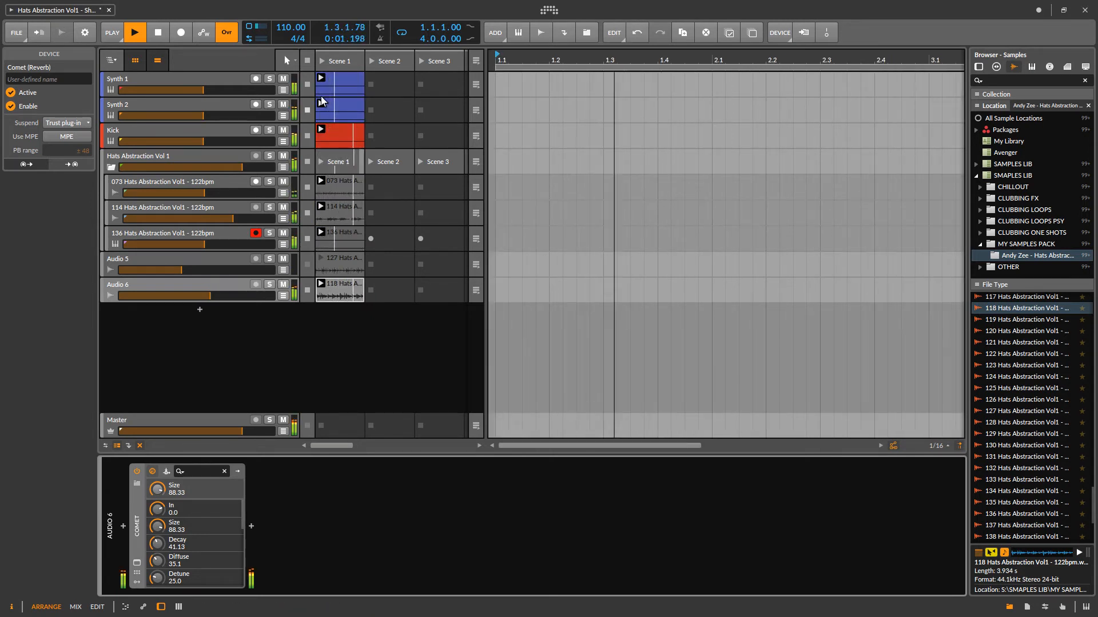
{"action": "left_click", "coordinate": [310, 59]}
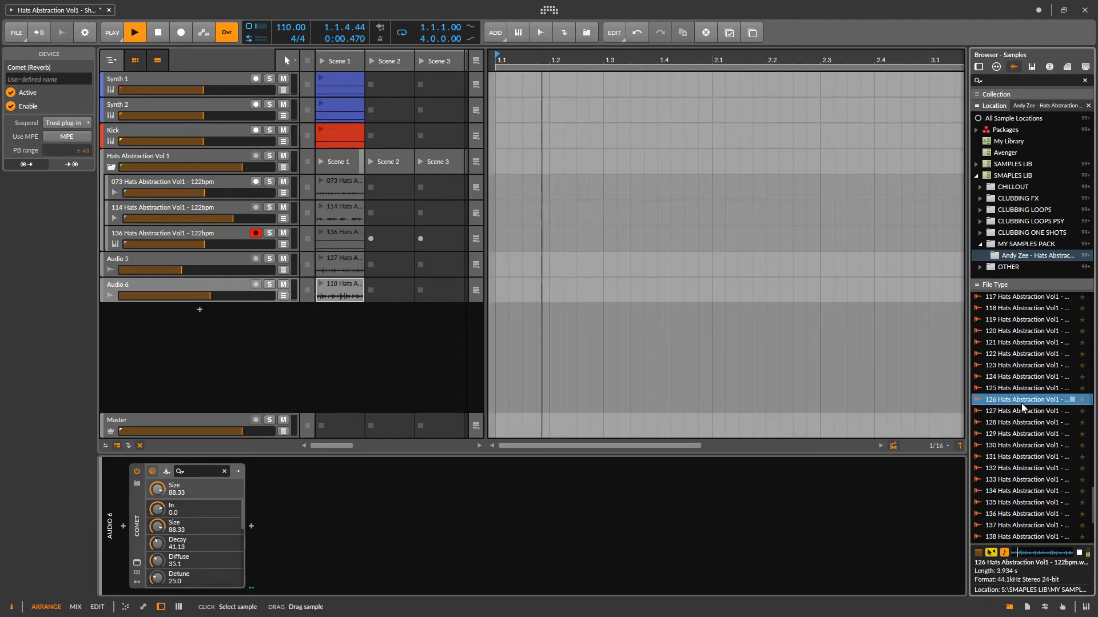
Audition the 126 and 118 Hats Abstraction Vol1 loops from the sample library, and stop the transport
{"action": "scroll", "coordinate": [1021, 403], "scroll_direction": "down", "scroll_amount": 2}
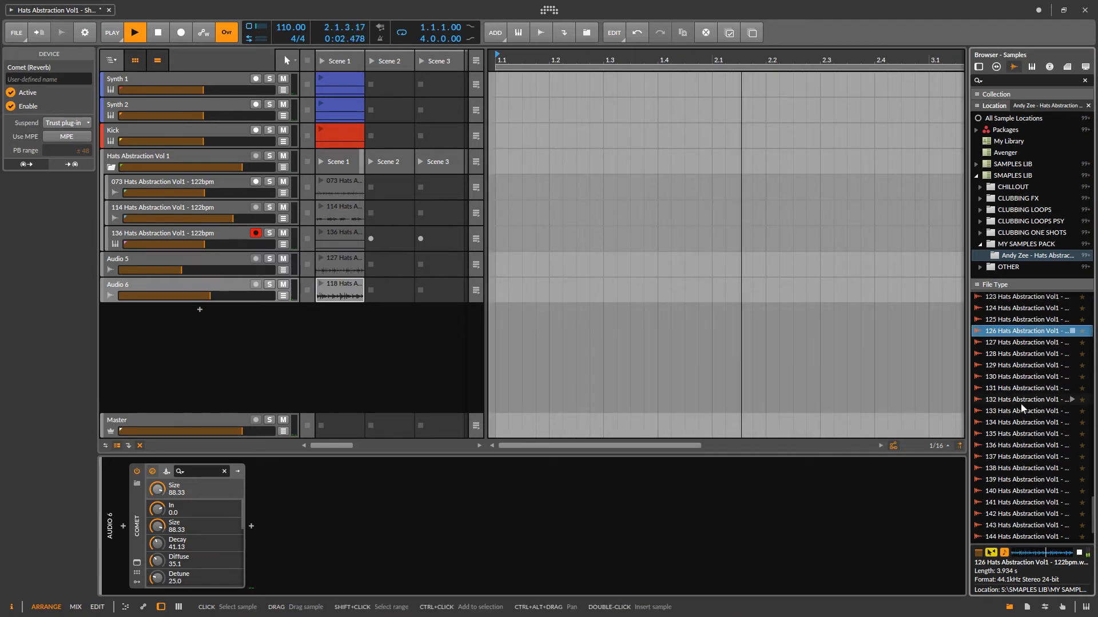
{"action": "scroll", "coordinate": [1017, 366], "scroll_direction": "up", "scroll_amount": 2}
{"action": "scroll", "coordinate": [1017, 366], "scroll_direction": "up", "scroll_amount": 1}
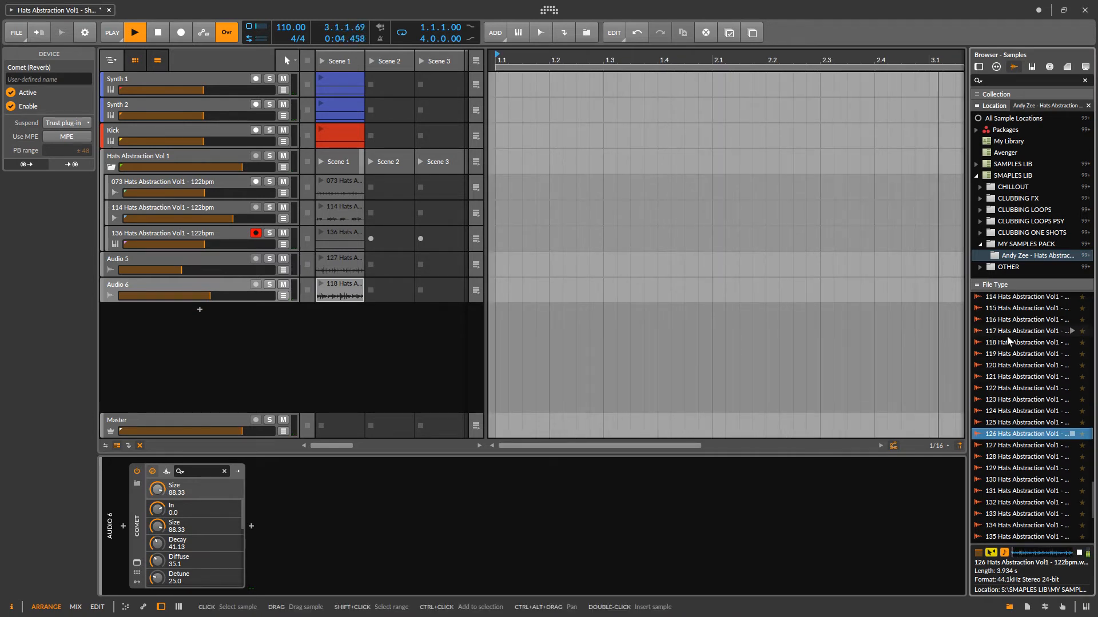
{"action": "left_click", "coordinate": [1005, 341]}
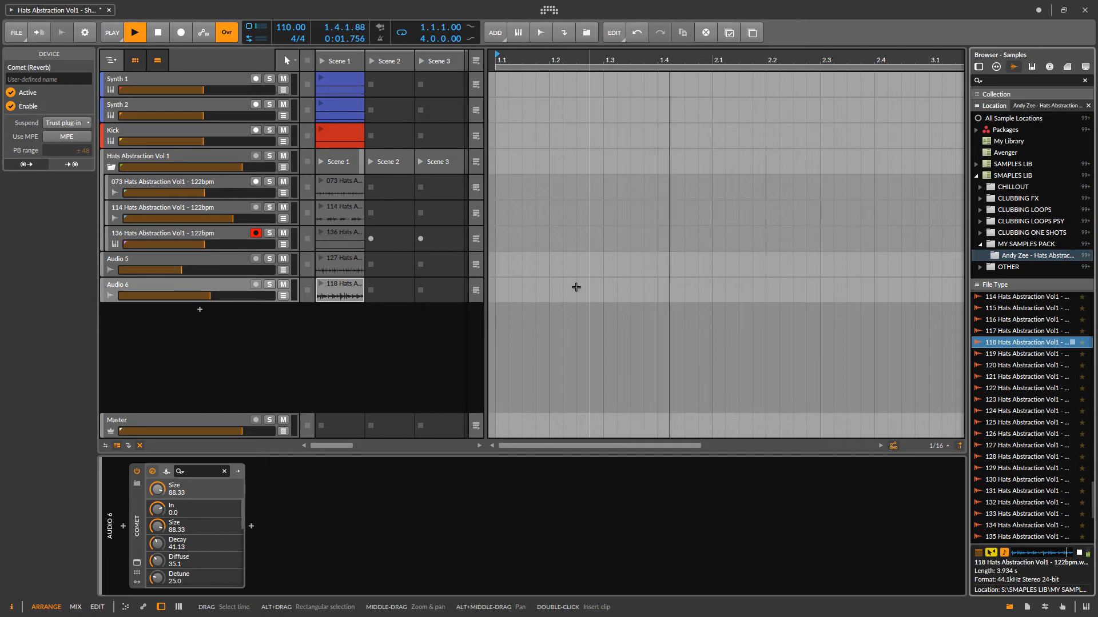
{"action": "left_click", "coordinate": [149, 38]}
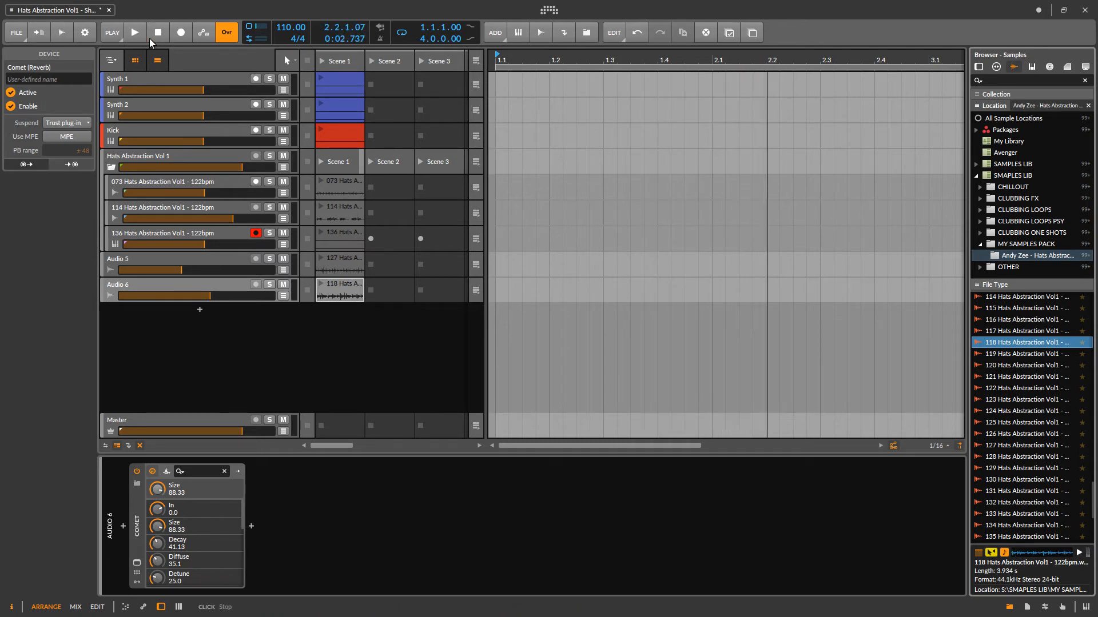
Play the 118 clip on Audio 6 alone, stop it and preview the 110 Hats Abstraction Vol1 loop
{"action": "left_click", "coordinate": [320, 285]}
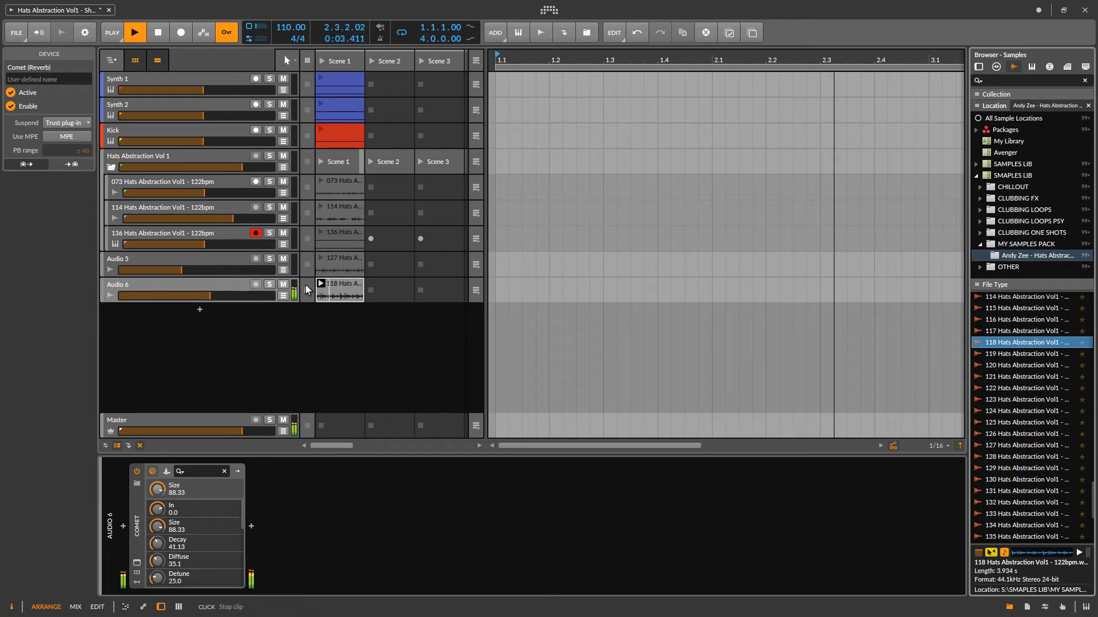
{"action": "scroll", "coordinate": [1012, 354], "scroll_direction": "up", "scroll_amount": 2}
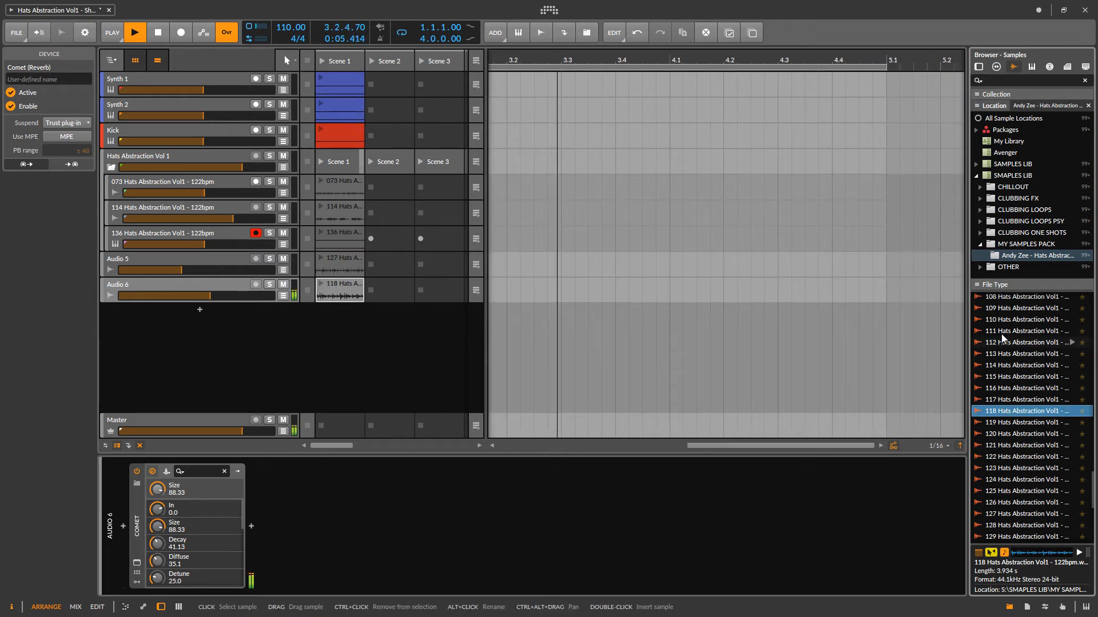
{"action": "left_click", "coordinate": [1006, 324]}
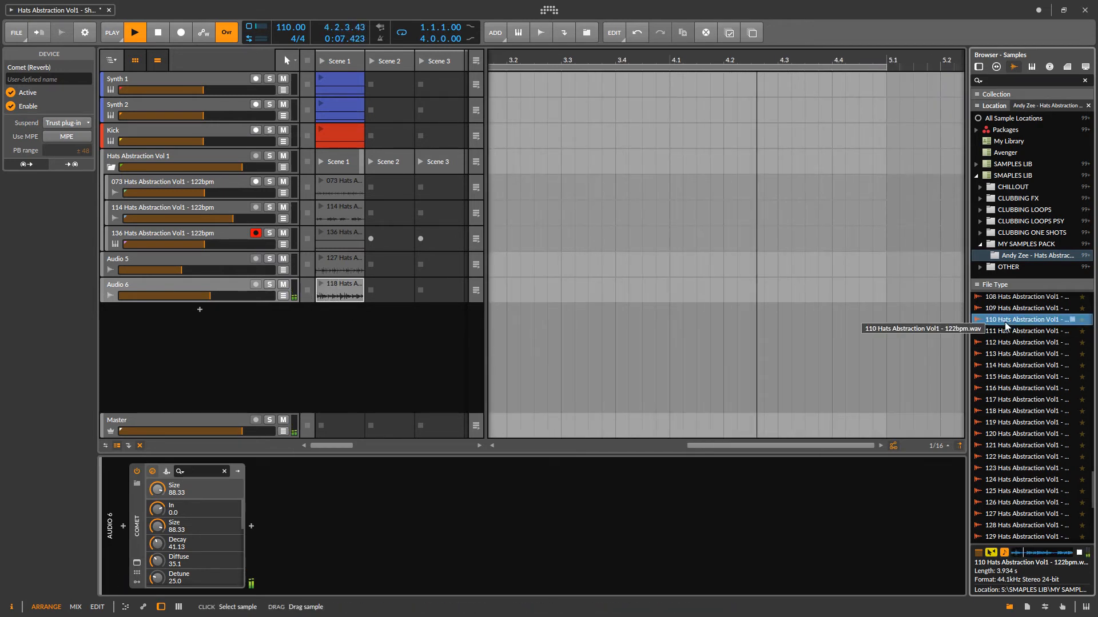
Replace the 118 clip in Audio 6's Scene 1 slot with the 110 Hats Abstraction Vol1 loop and launch it
{"action": "left_click", "coordinate": [339, 288]}
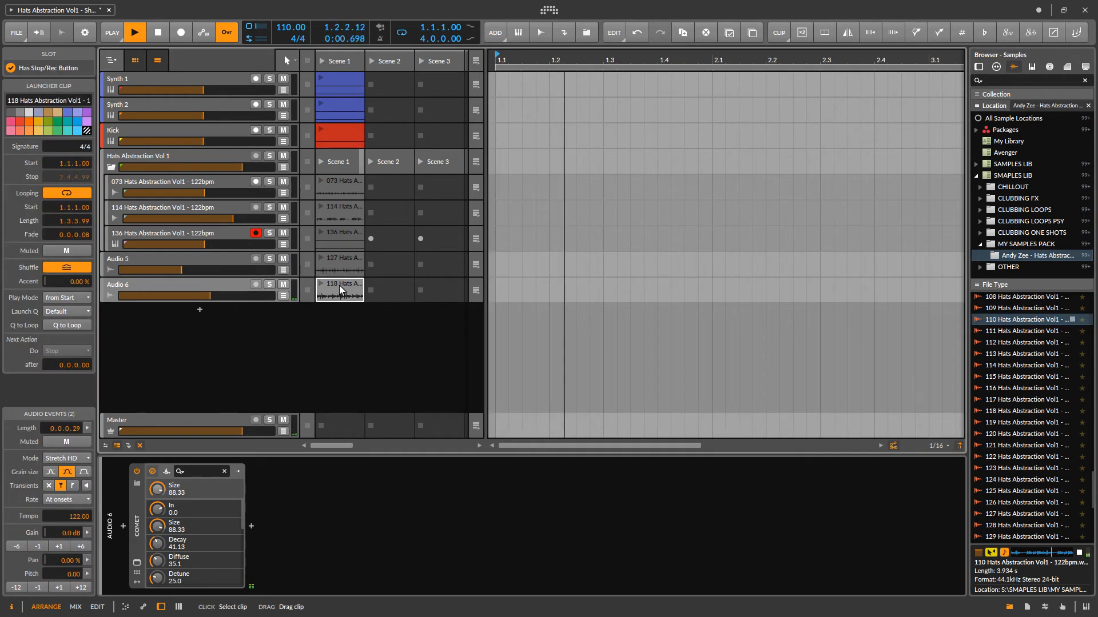
{"action": "key", "text": "Delete"}
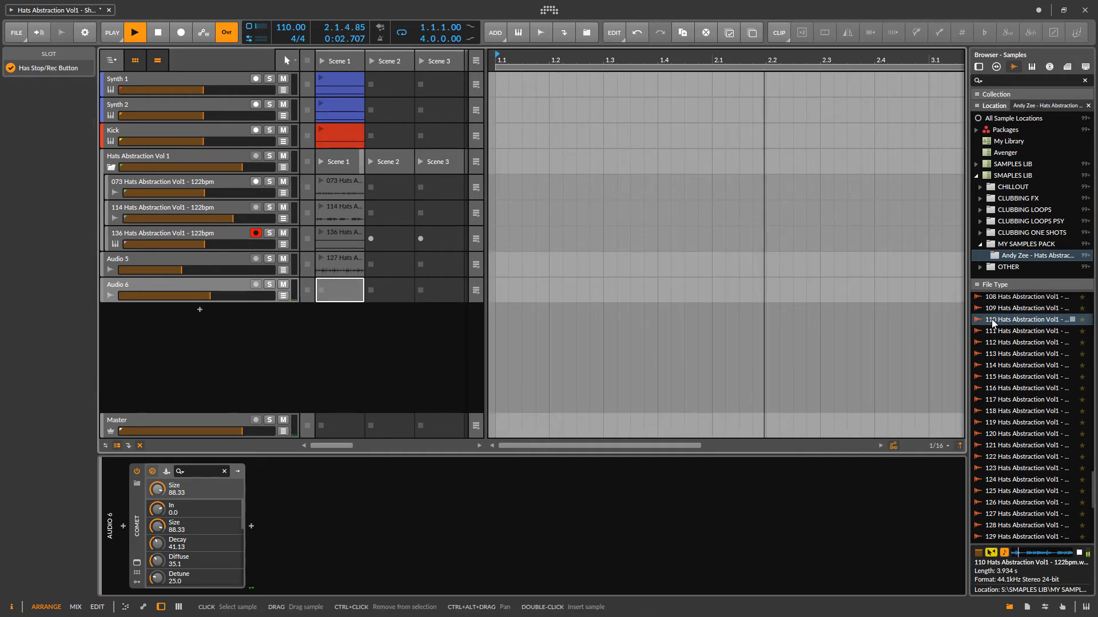
{"action": "left_click_drag", "start_coordinate": [992, 322], "coordinate": [361, 290]}
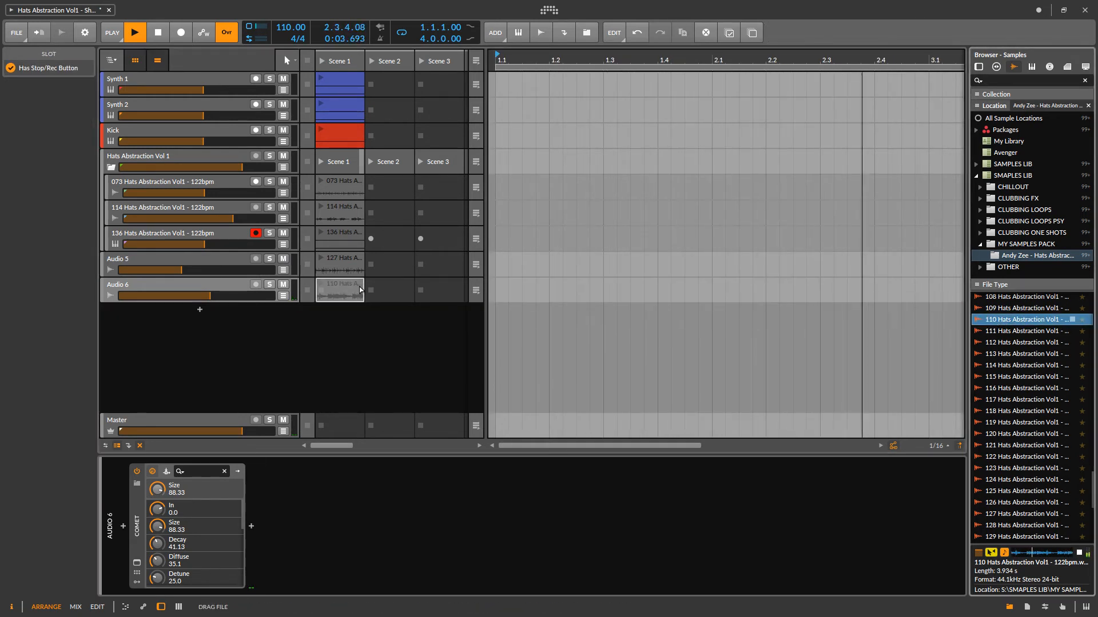
{"action": "left_click", "coordinate": [320, 283]}
Open Comet on Audio 6 and sweep its size down to 0.00 and up to 100.00
{"action": "left_click", "coordinate": [136, 563]}
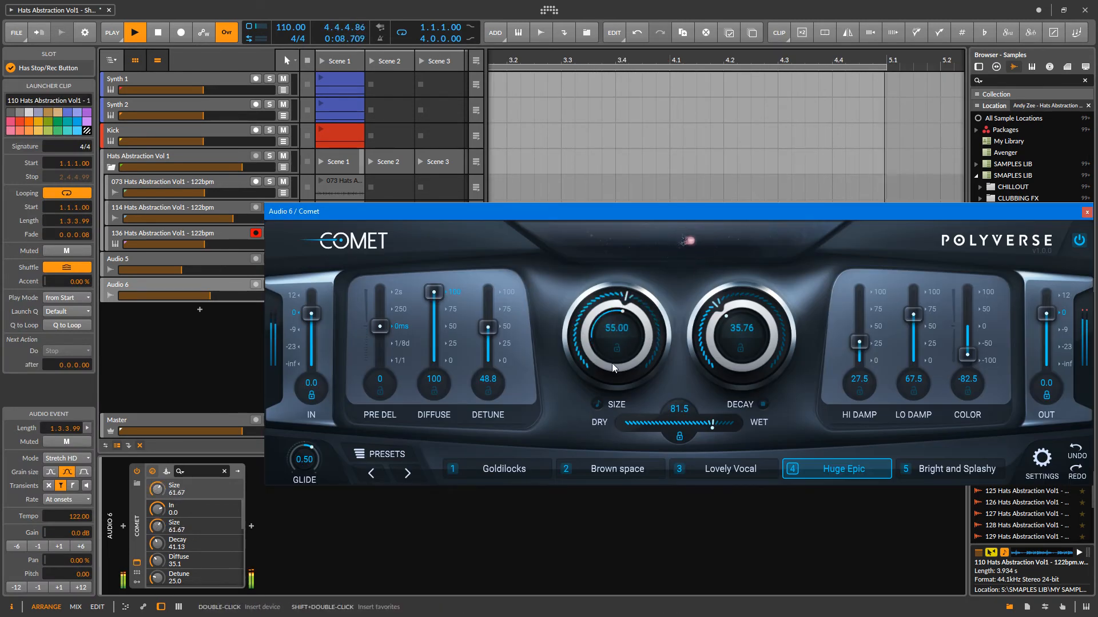
{"action": "left_click_drag", "start_coordinate": [615, 329], "coordinate": [613, 385]}
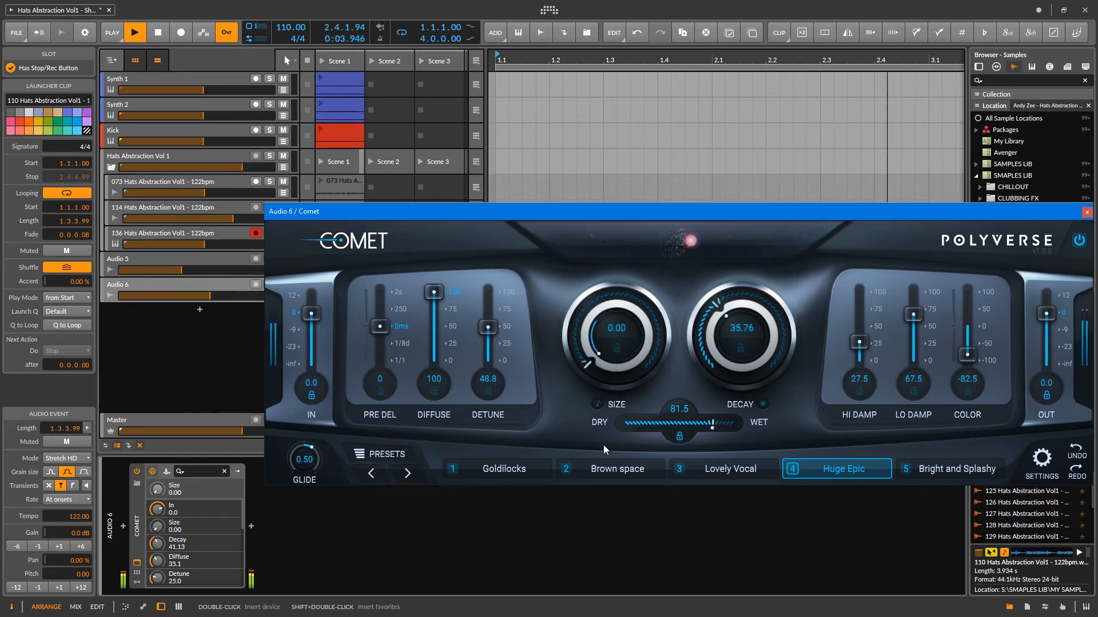
{"action": "left_click_drag", "start_coordinate": [605, 368], "coordinate": [608, 337]}
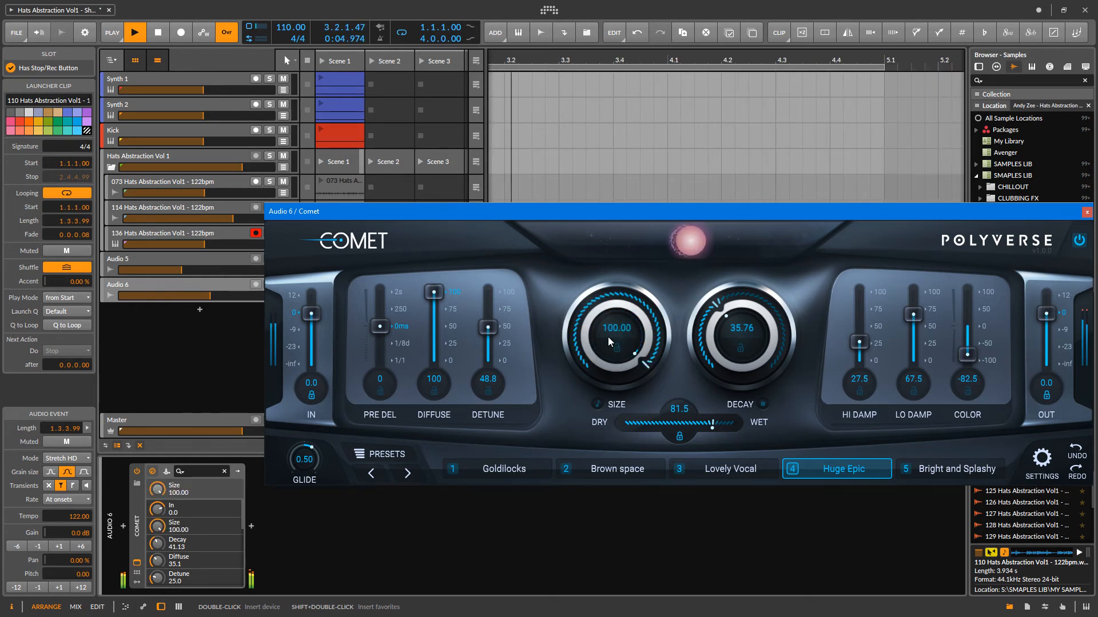
Launch Scene 1, sweep Comet's size between 0.00 and 100.00, and leave it at 100.00 with the plug-in window closed
{"action": "left_click", "coordinate": [320, 61]}
{"action": "left_click_drag", "start_coordinate": [555, 311], "coordinate": [600, 395]}
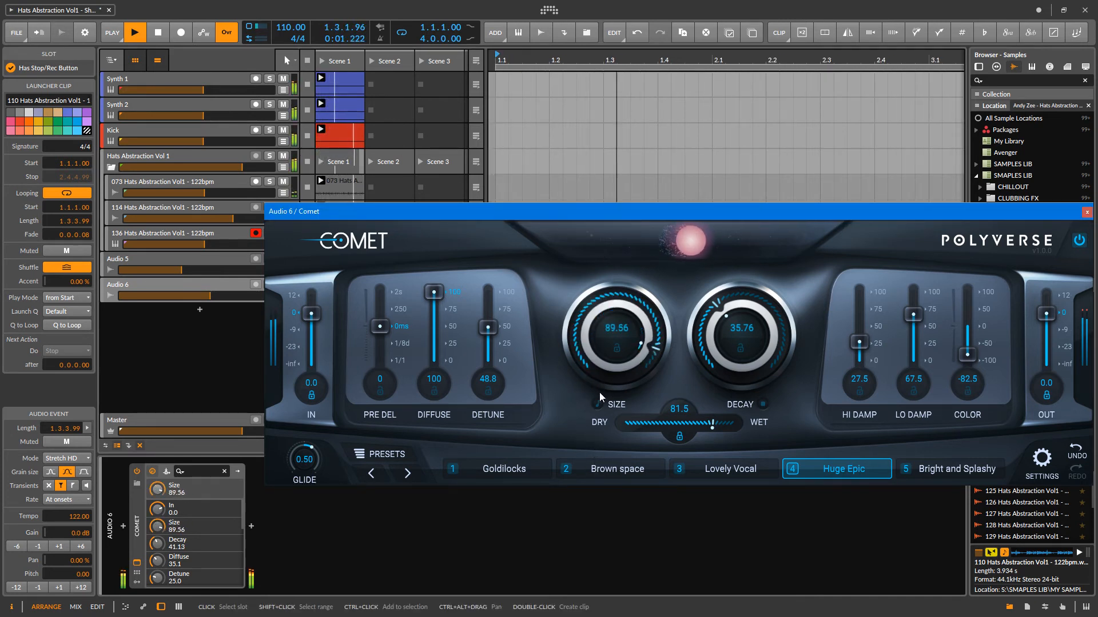
{"action": "left_click_drag", "start_coordinate": [611, 521], "coordinate": [618, 405]}
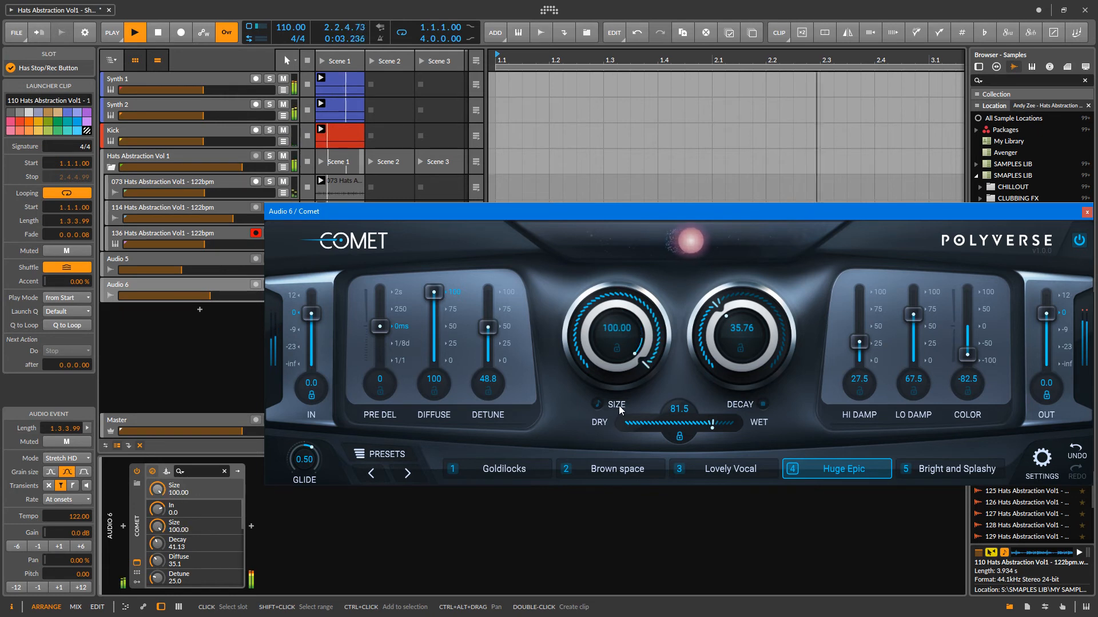
{"action": "left_click_drag", "start_coordinate": [621, 498], "coordinate": [622, 493]}
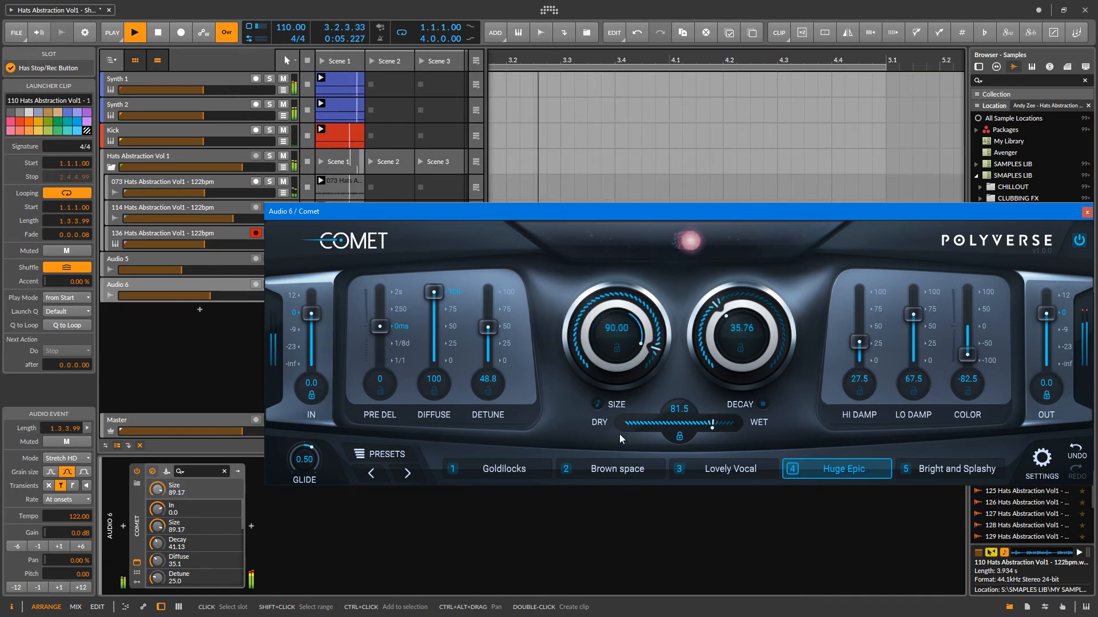
{"action": "left_click_drag", "start_coordinate": [619, 435], "coordinate": [608, 523]}
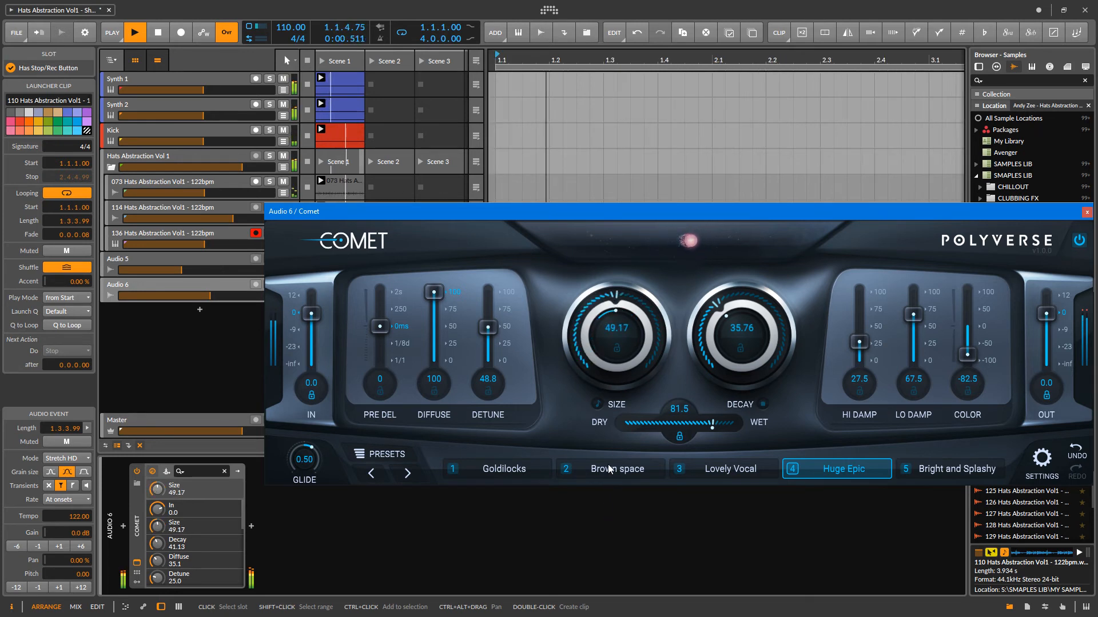
{"action": "left_click_drag", "start_coordinate": [614, 482], "coordinate": [621, 470]}
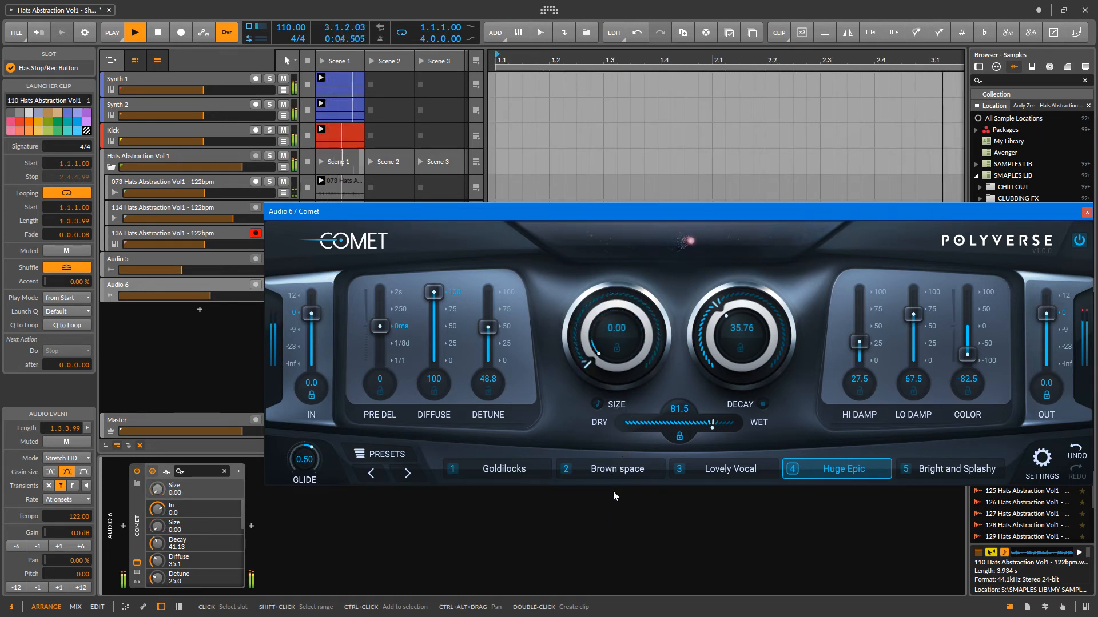
{"action": "left_click_drag", "start_coordinate": [613, 492], "coordinate": [612, 426]}
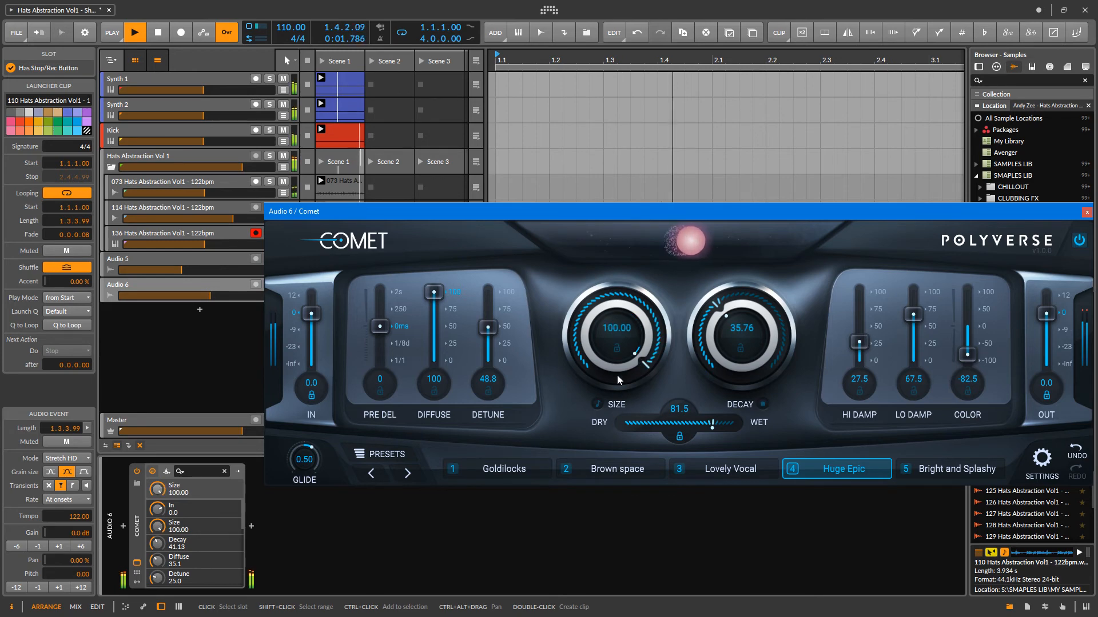
{"action": "left_click", "coordinate": [1086, 214]}
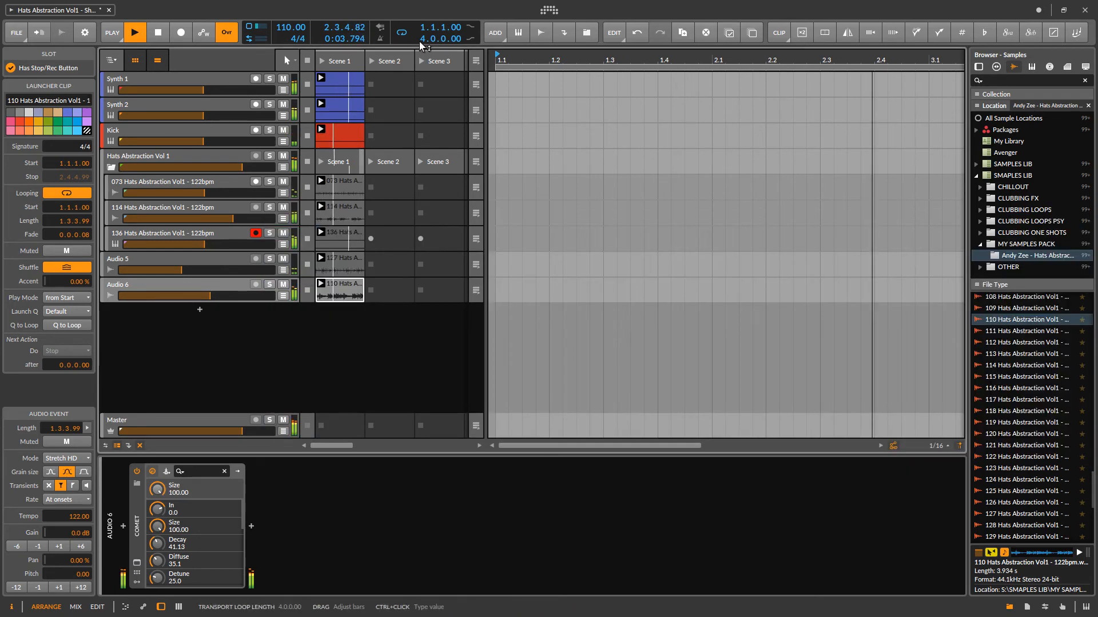
Set the Sampler's filter frequency to 418 Hz on the 136 track and adjust its grain amount
{"action": "left_click", "coordinate": [184, 240]}
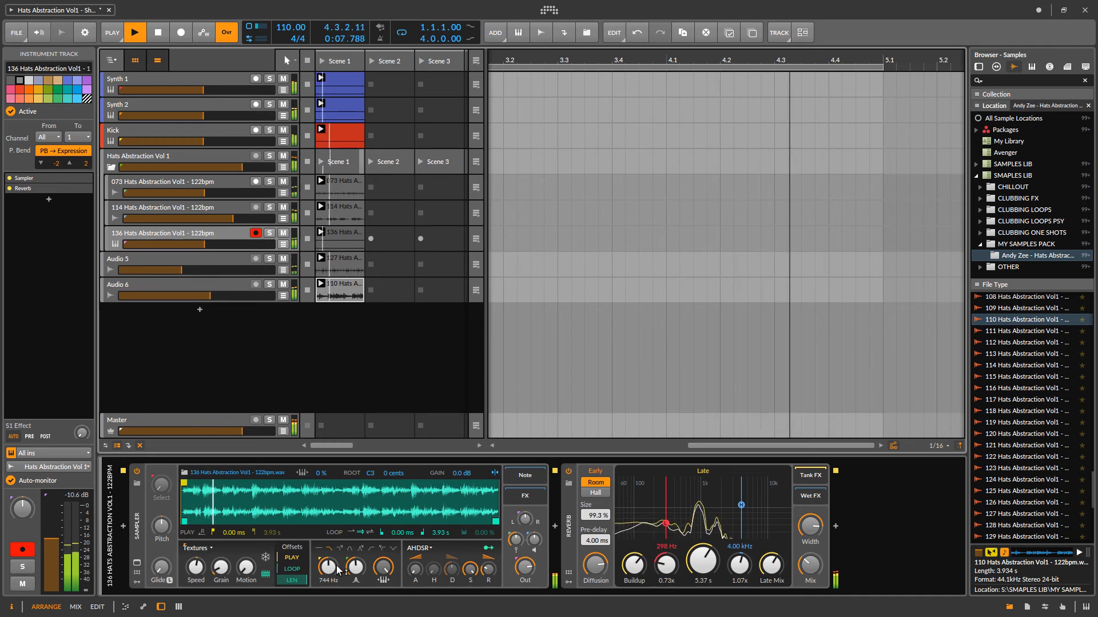
{"action": "left_click_drag", "start_coordinate": [328, 568], "coordinate": [328, 578]}
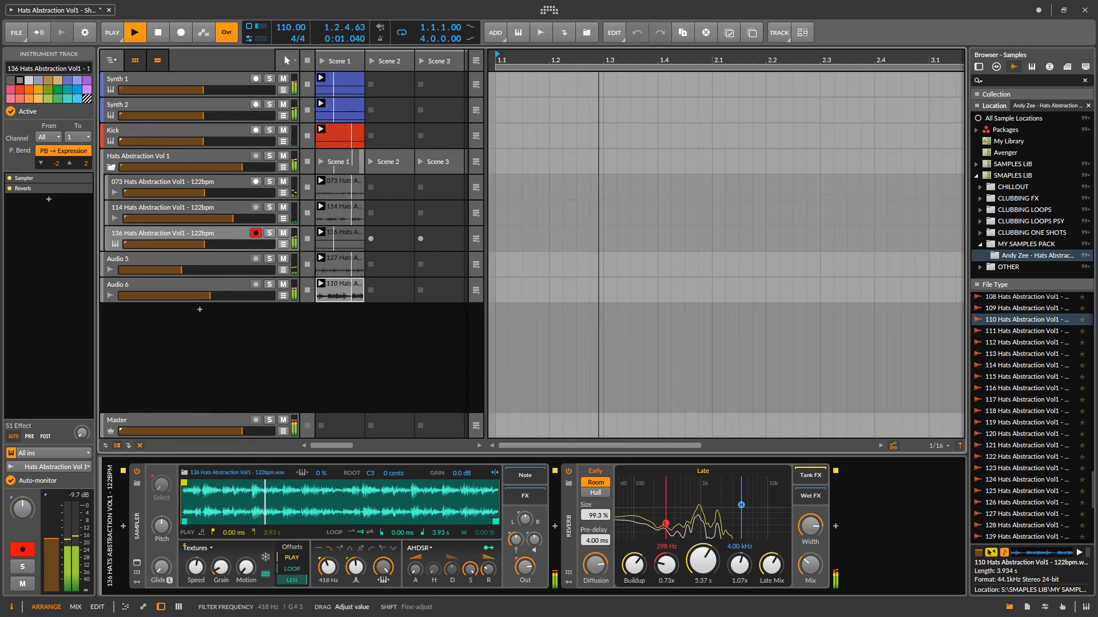
{"action": "left_click_drag", "start_coordinate": [221, 568], "coordinate": [225, 562]}
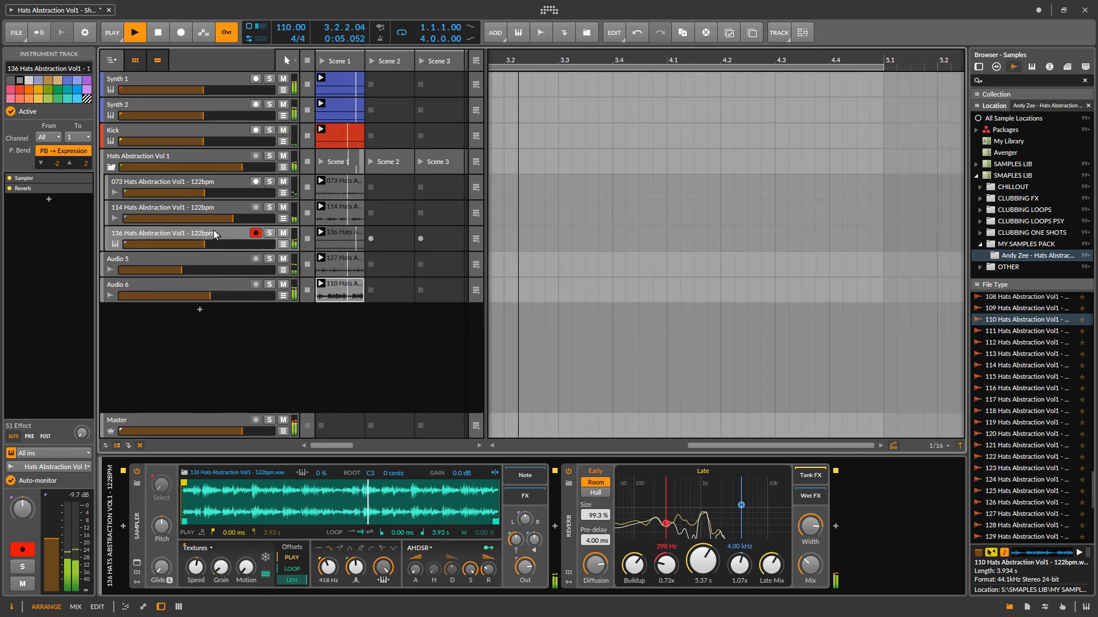
Raise the 136 track's volume and adjust its Sampler's granular texture, with the speed at 52.0 %
{"action": "left_click_drag", "start_coordinate": [204, 244], "coordinate": [224, 244]}
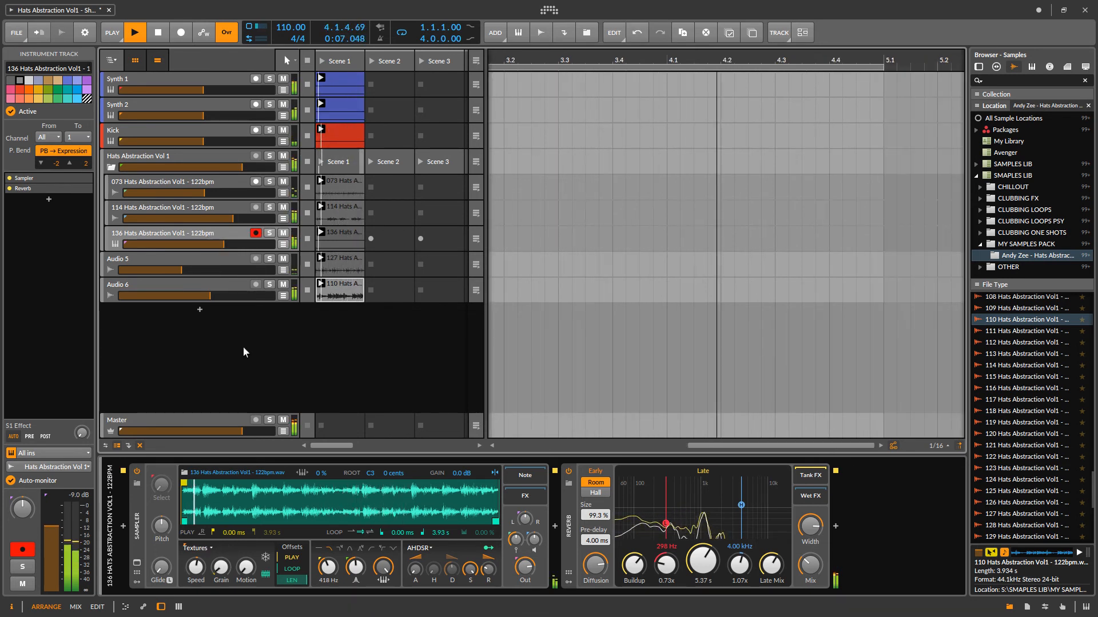
{"action": "left_click_drag", "start_coordinate": [221, 567], "coordinate": [196, 560]}
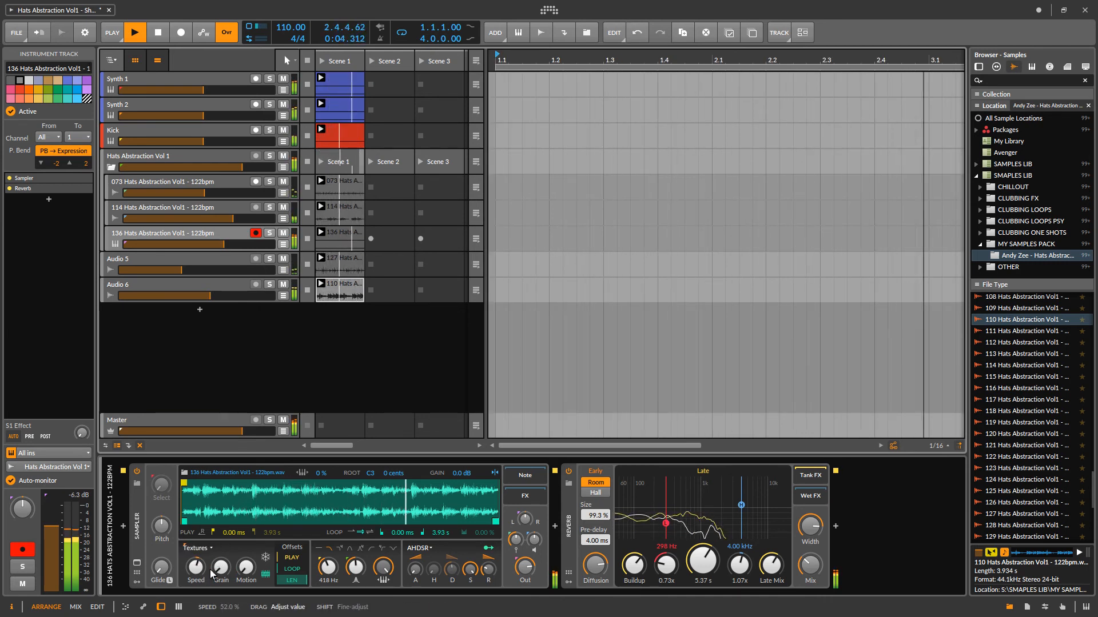
Set the 136 track's Sampler filter to 1.02 kHz and adjust its grain size, lowering Audio 6's volume slightly to balance the layers
{"action": "left_click_drag", "start_coordinate": [337, 575], "coordinate": [336, 556]}
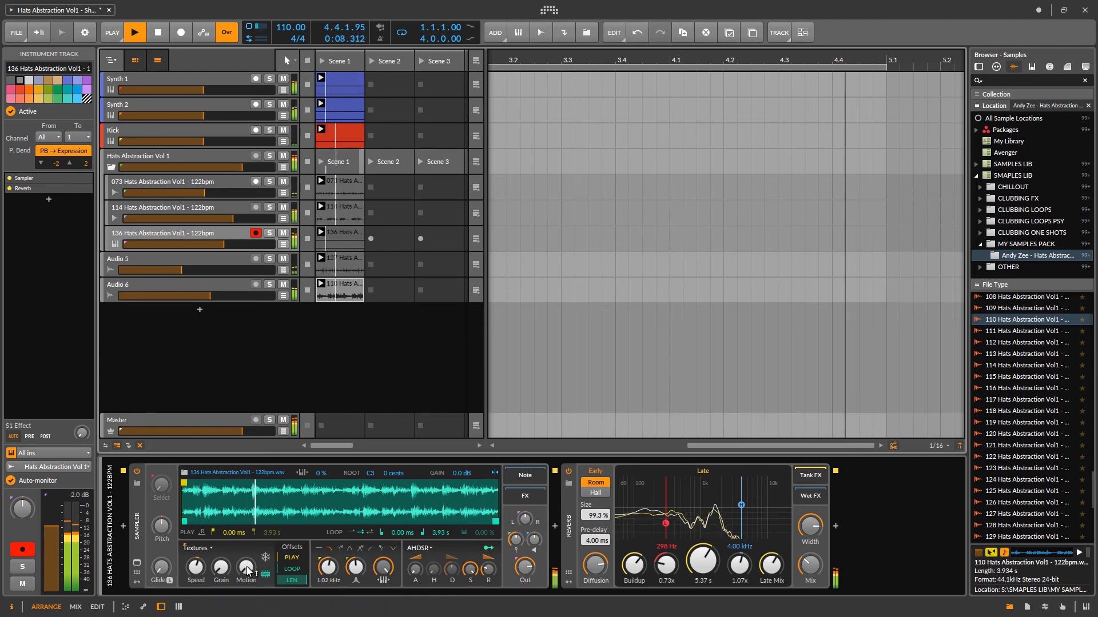
{"action": "left_click_drag", "start_coordinate": [220, 565], "coordinate": [245, 558]}
{"action": "left_click_drag", "start_coordinate": [206, 297], "coordinate": [199, 297]}
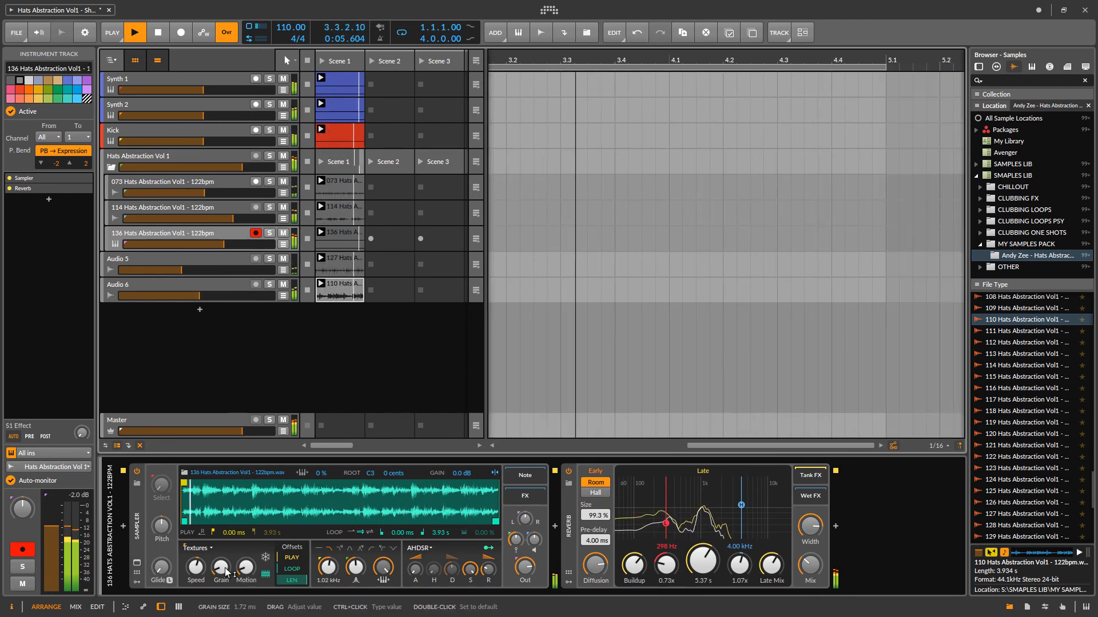
{"action": "mouse_move", "coordinate": [221, 567]}
{"action": "left_mouse_down"}
{"action": "mouse_move", "coordinate": [220, 551]}
{"action": "mouse_move", "coordinate": [220, 573]}
{"action": "mouse_move", "coordinate": [221, 563]}
{"action": "left_mouse_up"}
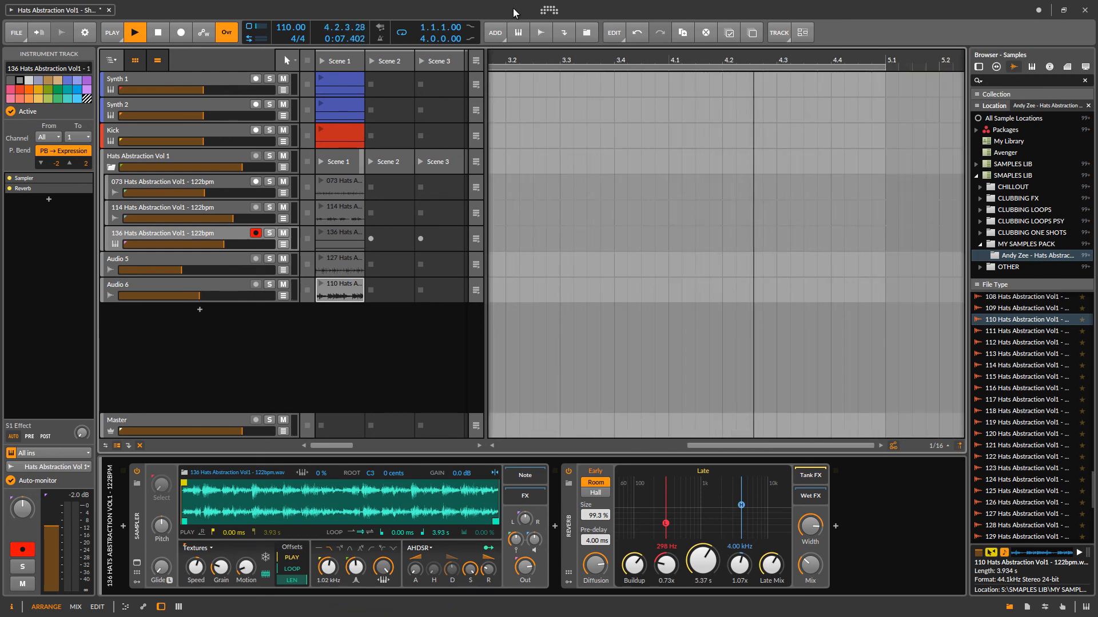
Add an audio track below the 136 track in the Hats Abstraction Vol 1 group and rename it "Thank you! :)"
{"action": "left_click", "coordinate": [540, 30]}
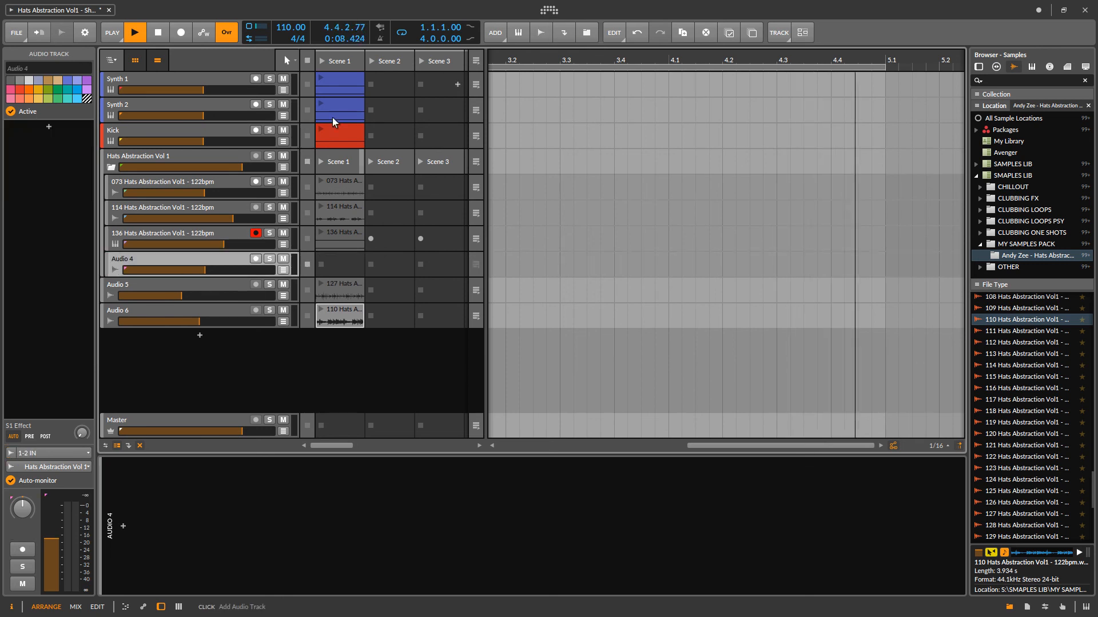
{"action": "double_click", "coordinate": [127, 258]}
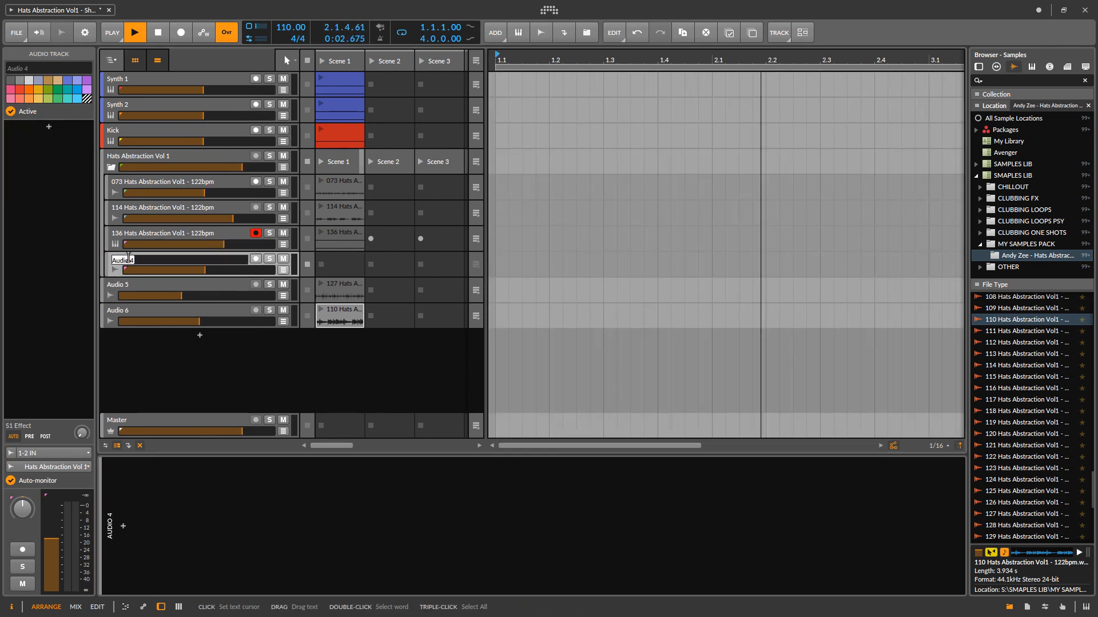
{"action": "type", "text": "Thank you! :)"}
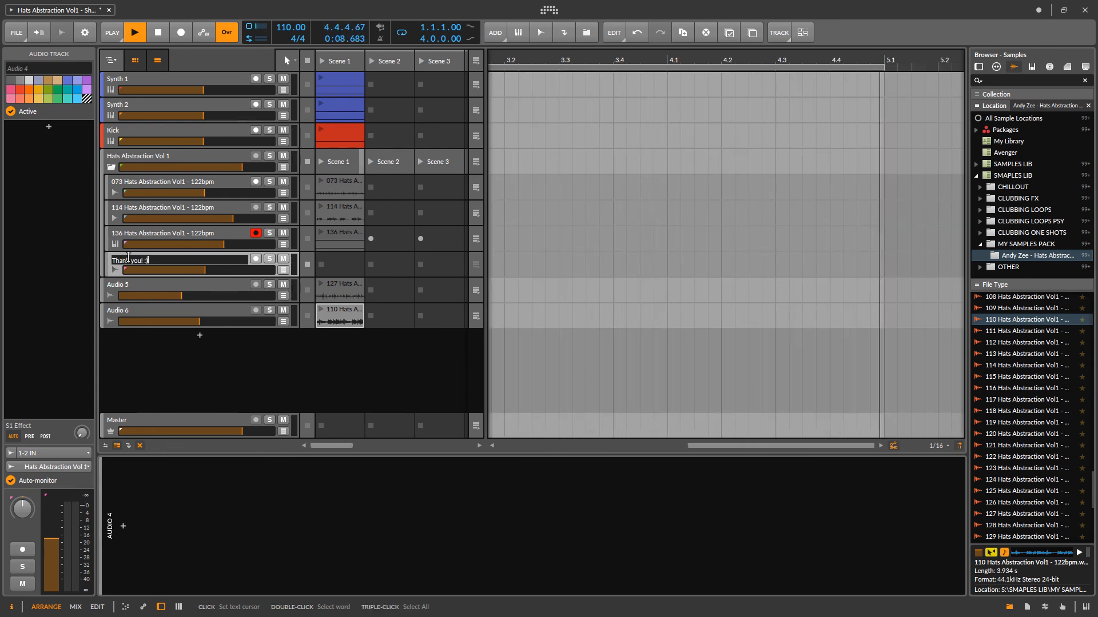
{"action": "key", "text": "Return"}
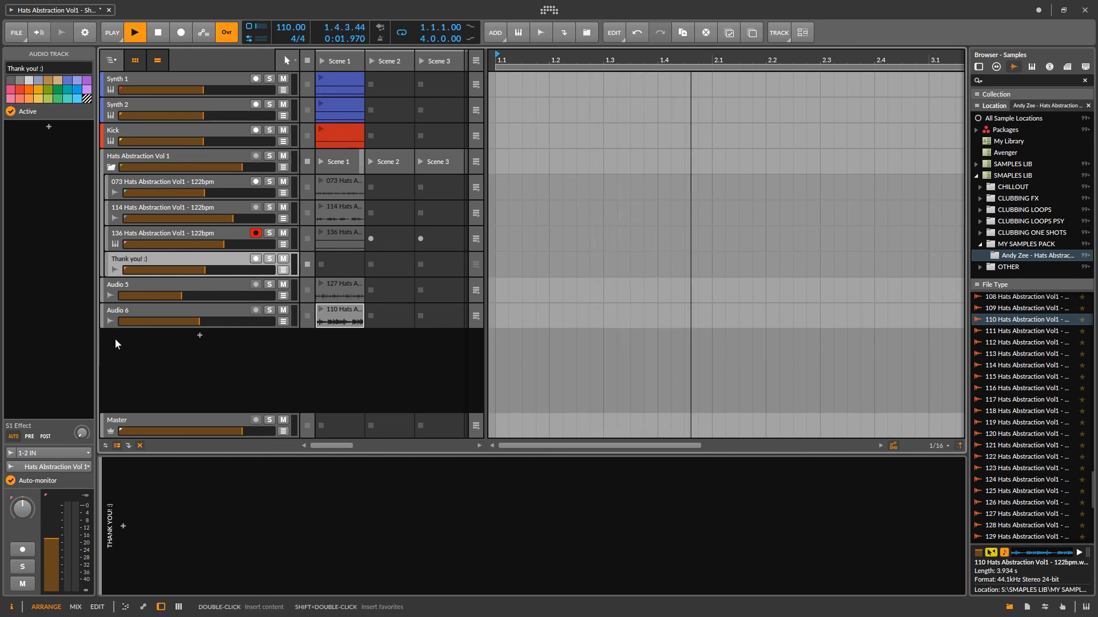